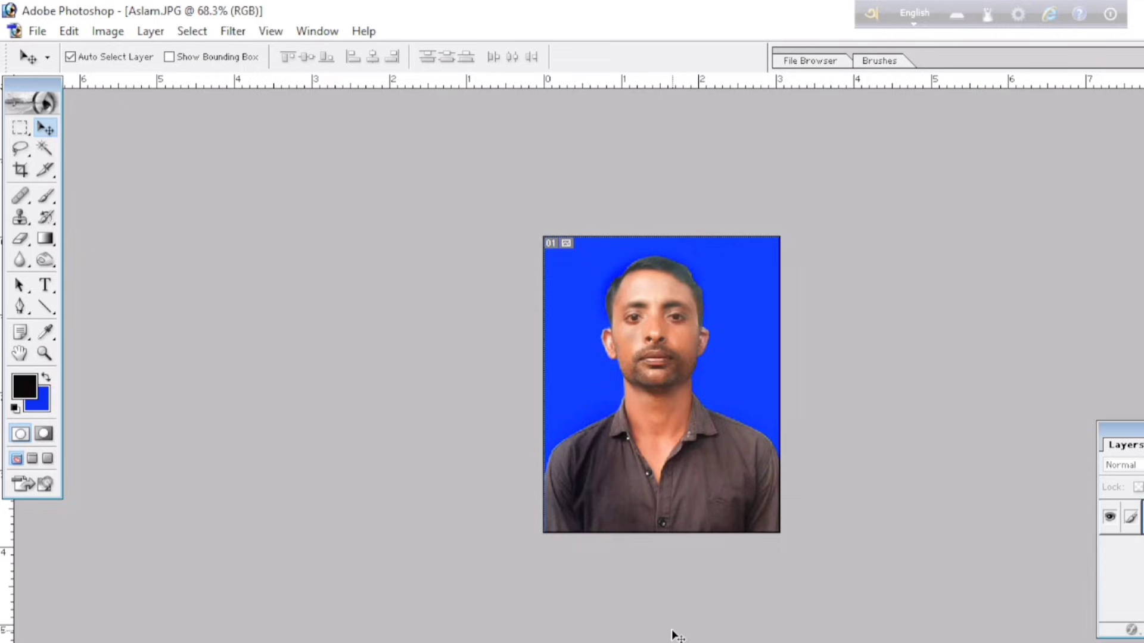
# Create a new white RGB document using the 4 x 6 inch preset at 300 pixels/inch.
pyautogui.scroll(-4, 696, 588)
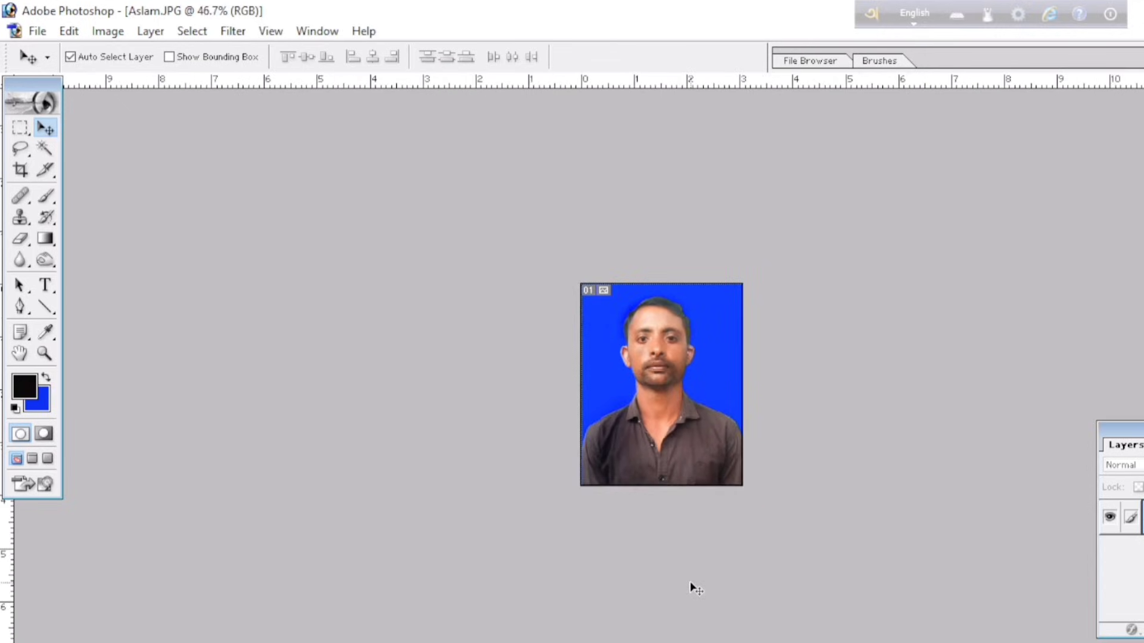
pyautogui.scroll(2, 696, 589)
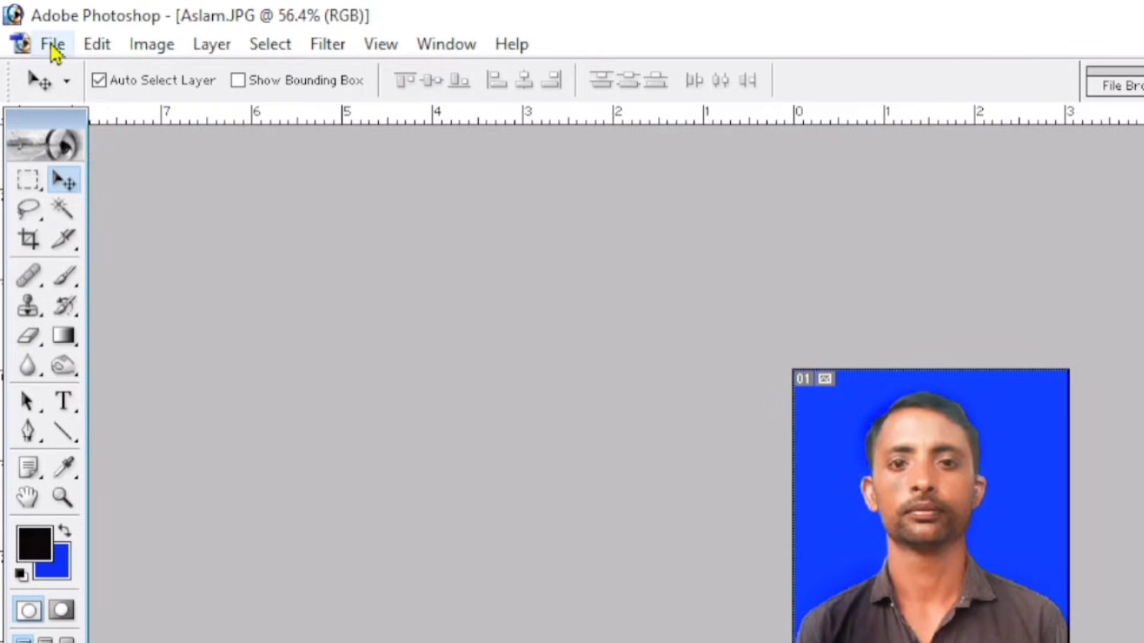
pyautogui.click(48, 48)
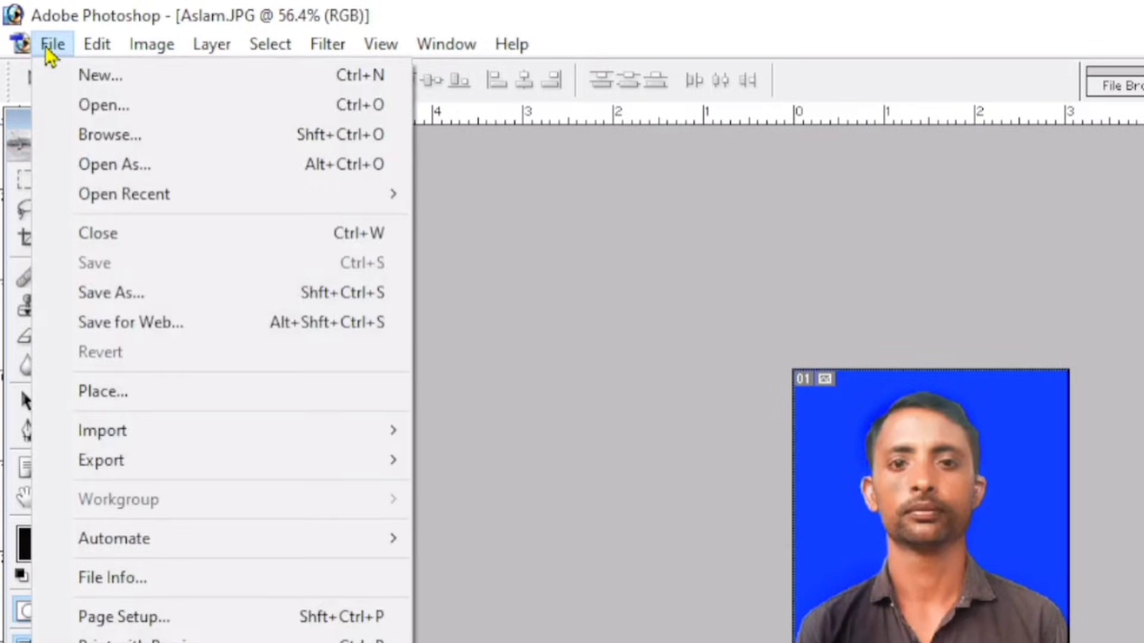
pyautogui.click(98, 76)
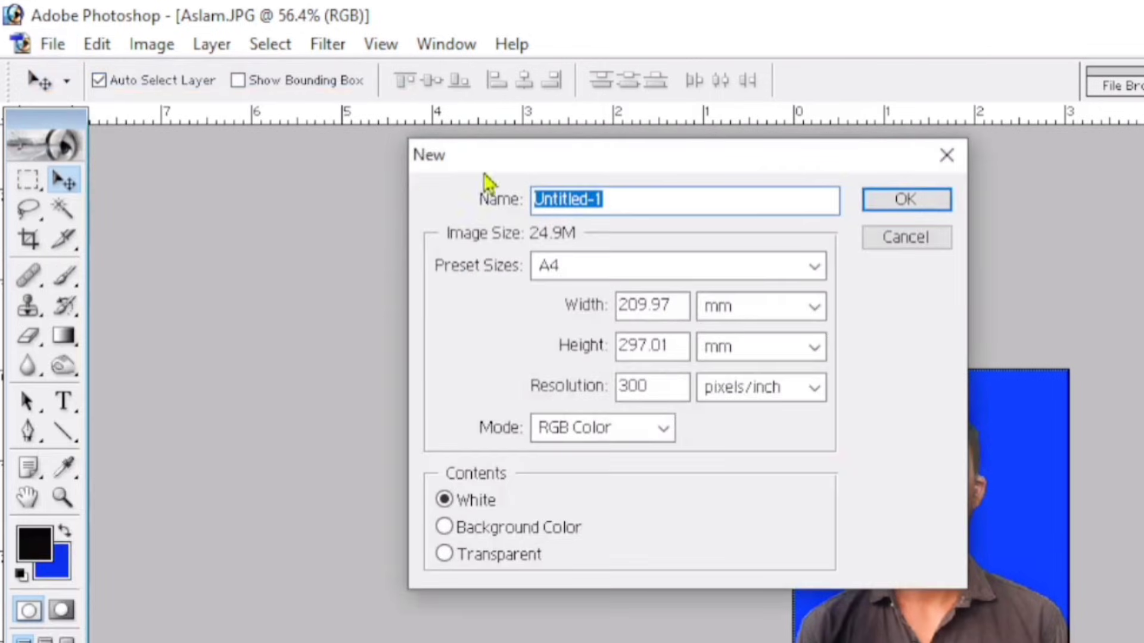
pyautogui.moveTo(615, 159); pyautogui.dragTo(559, 160)
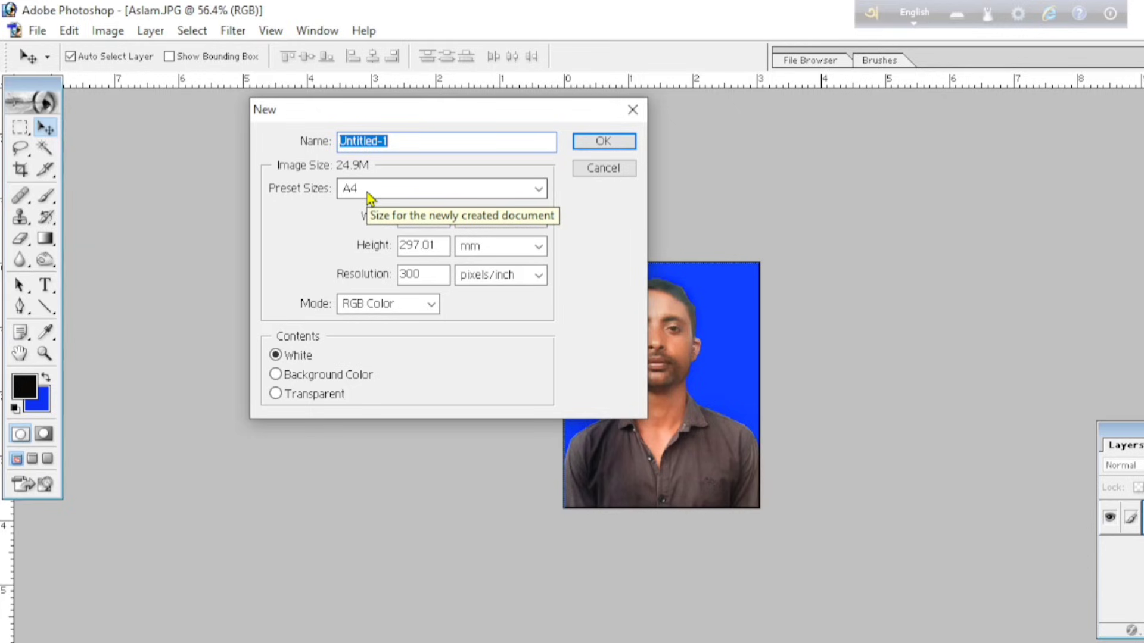
pyautogui.click(366, 190)
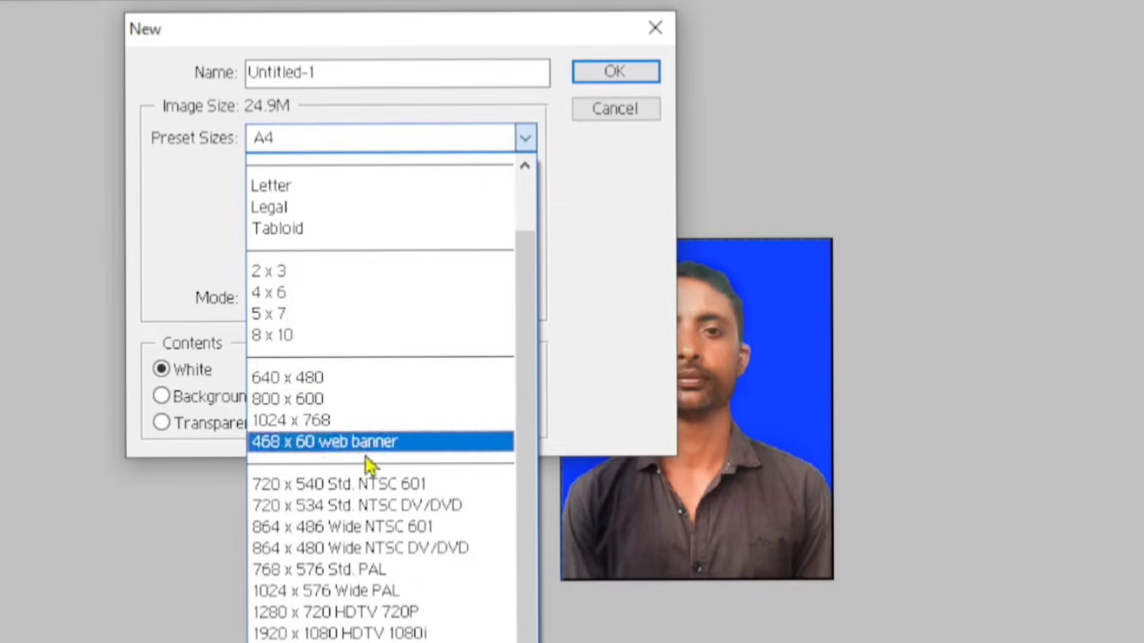
pyautogui.click(358, 300)
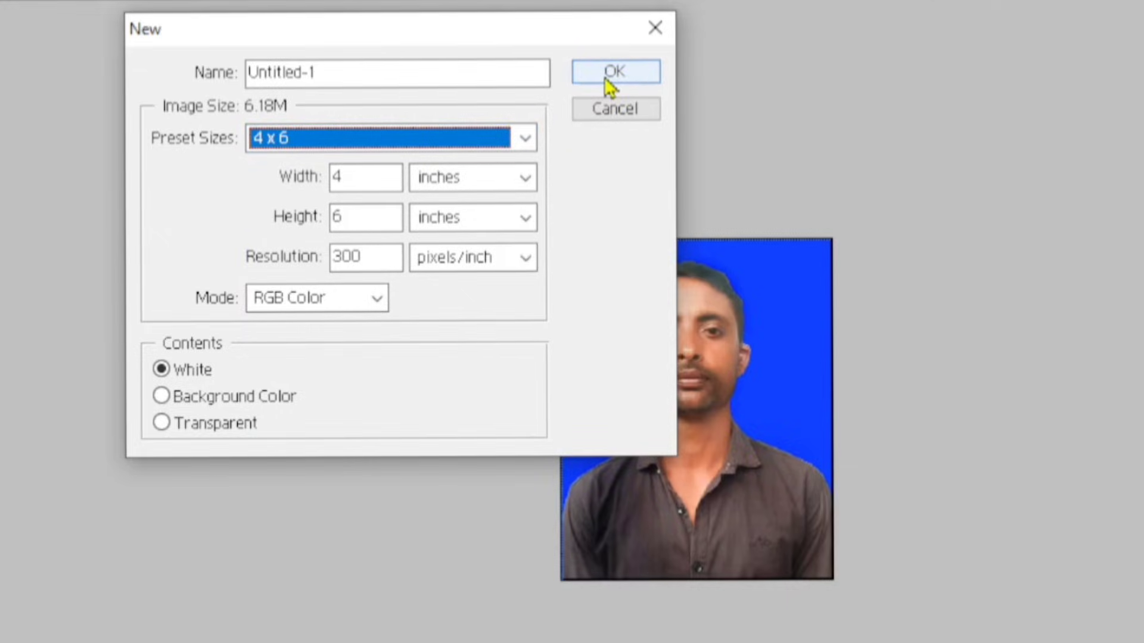
pyautogui.click(634, 82)
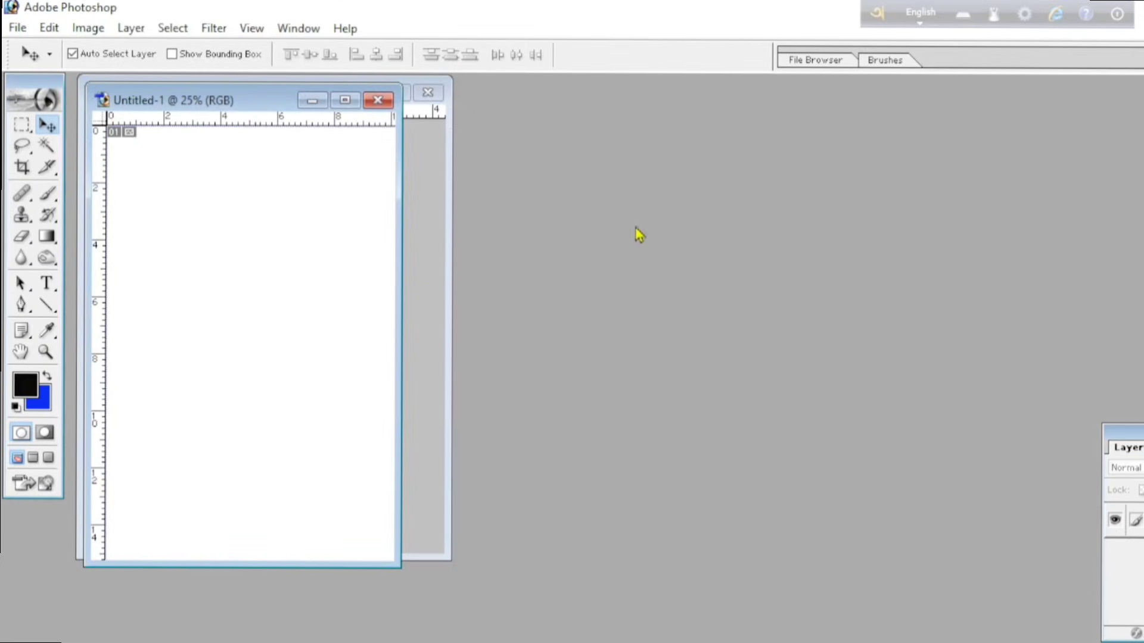
# Copy the blue-background portrait into the upper-left area of the blank 4 x 6 document and maximize that document.
pyautogui.moveTo(239, 101); pyautogui.dragTo(725, 114)
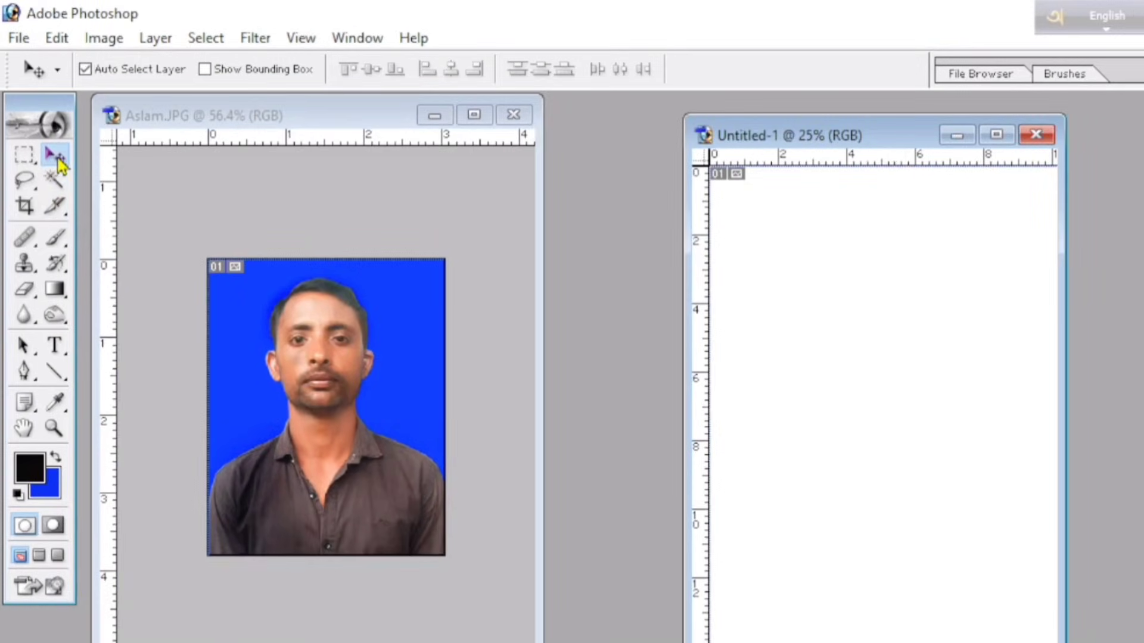
pyautogui.click(269, 355)
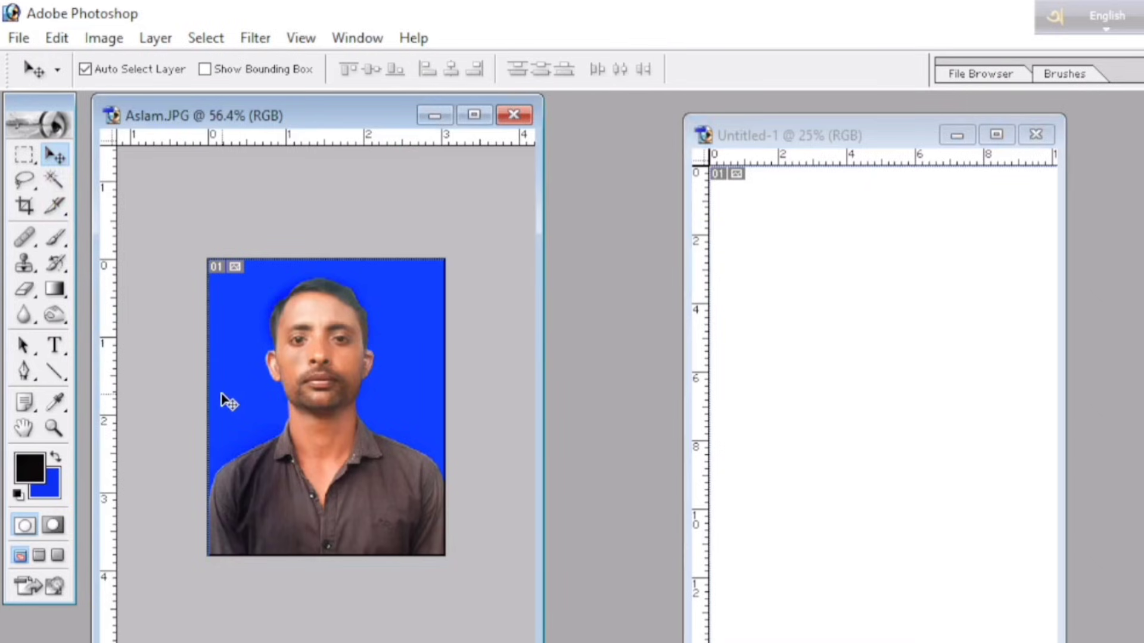
pyautogui.moveTo(305, 430); pyautogui.dragTo(788, 287)
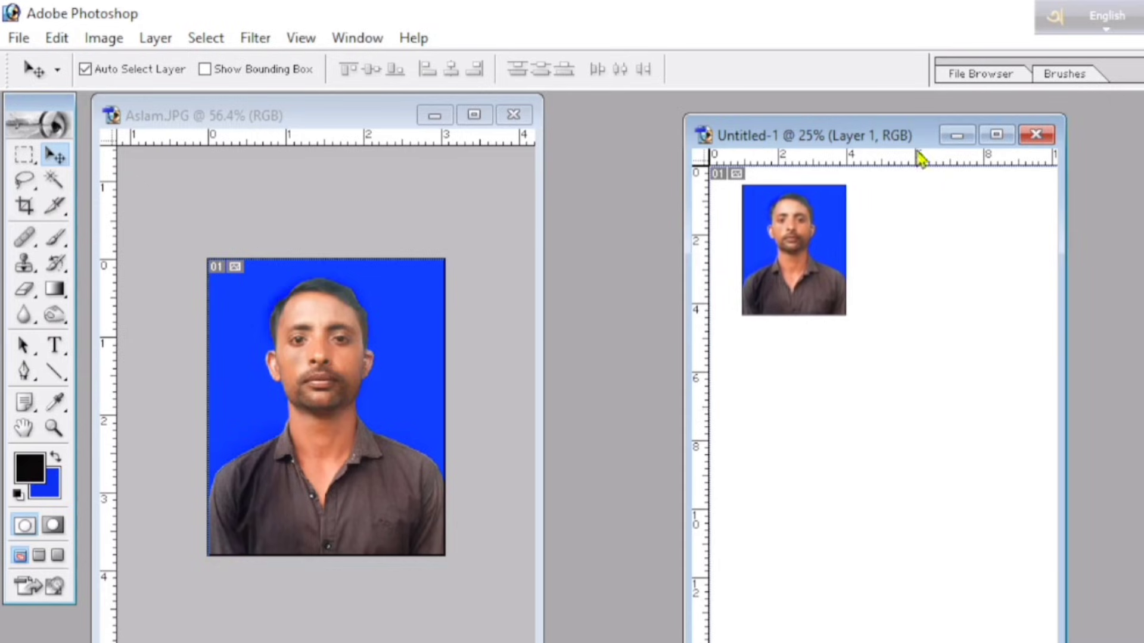
pyautogui.moveTo(927, 139); pyautogui.dragTo(929, 175)
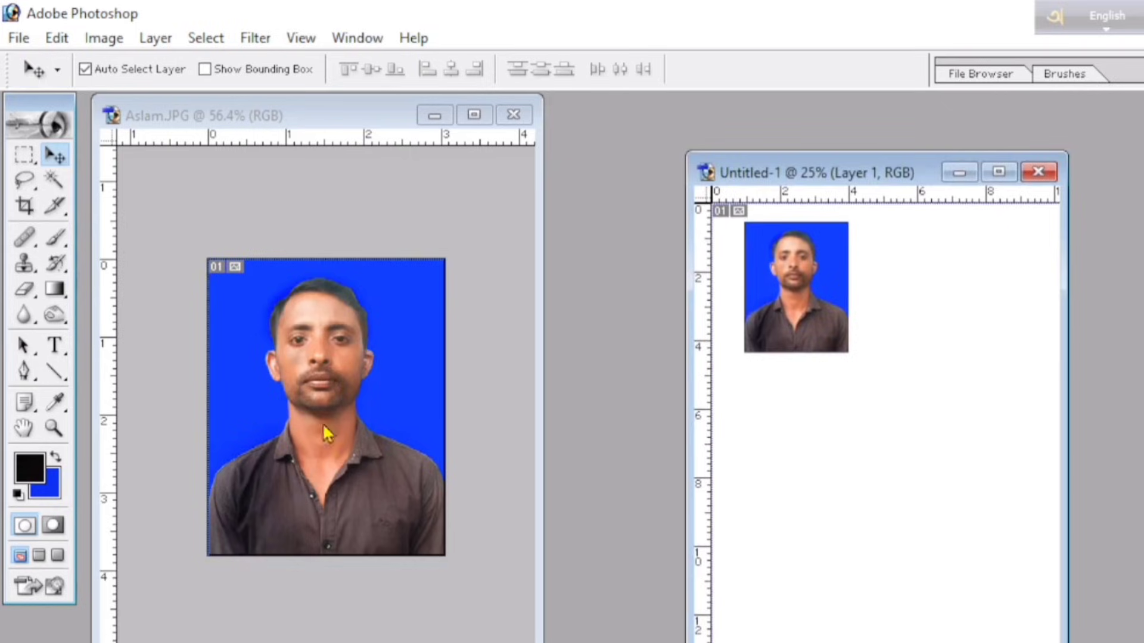
pyautogui.moveTo(891, 171)
pyautogui.mouseDown()
pyautogui.moveTo(865, 184)
pyautogui.moveTo(919, 209)
pyautogui.moveTo(886, 153)
pyautogui.mouseUp()
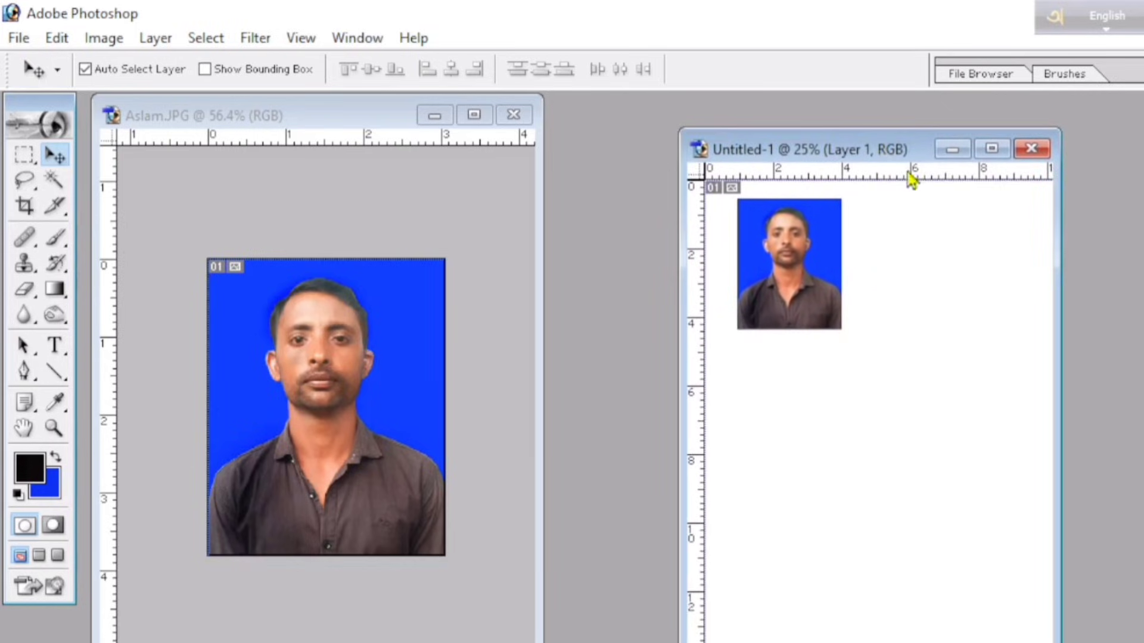
pyautogui.click(991, 149)
# Nudge the portrait layer into the page's upper-left corner, leaving a narrow margin on both edges.
pyautogui.scroll(1, 906, 419)
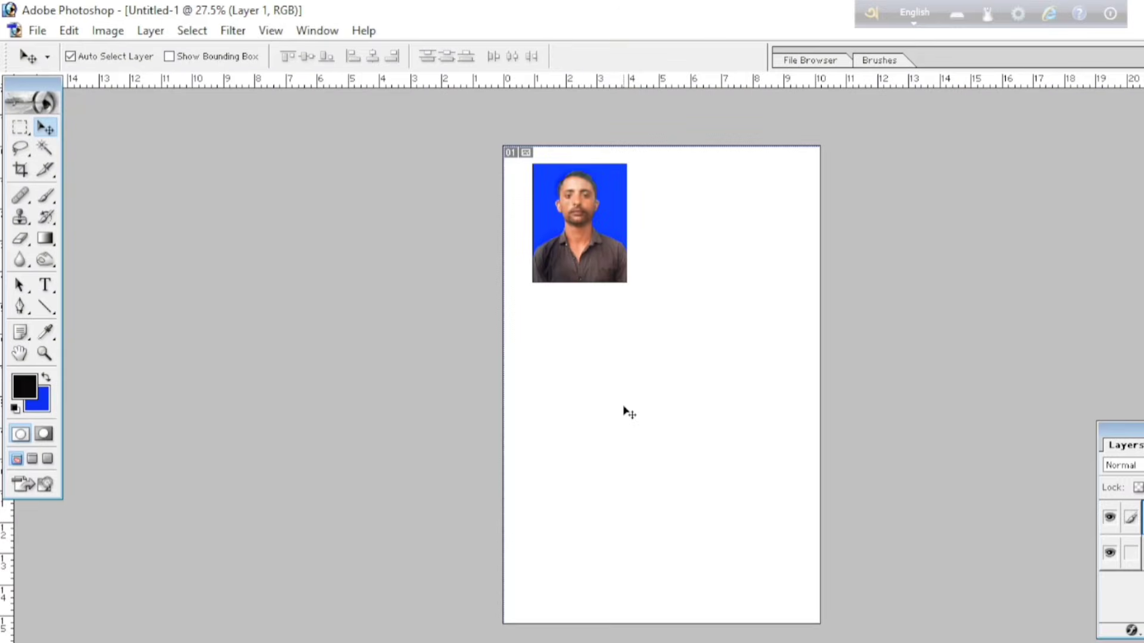
pyautogui.scroll(-1, 762, 499)
pyautogui.rightClick(579, 259)
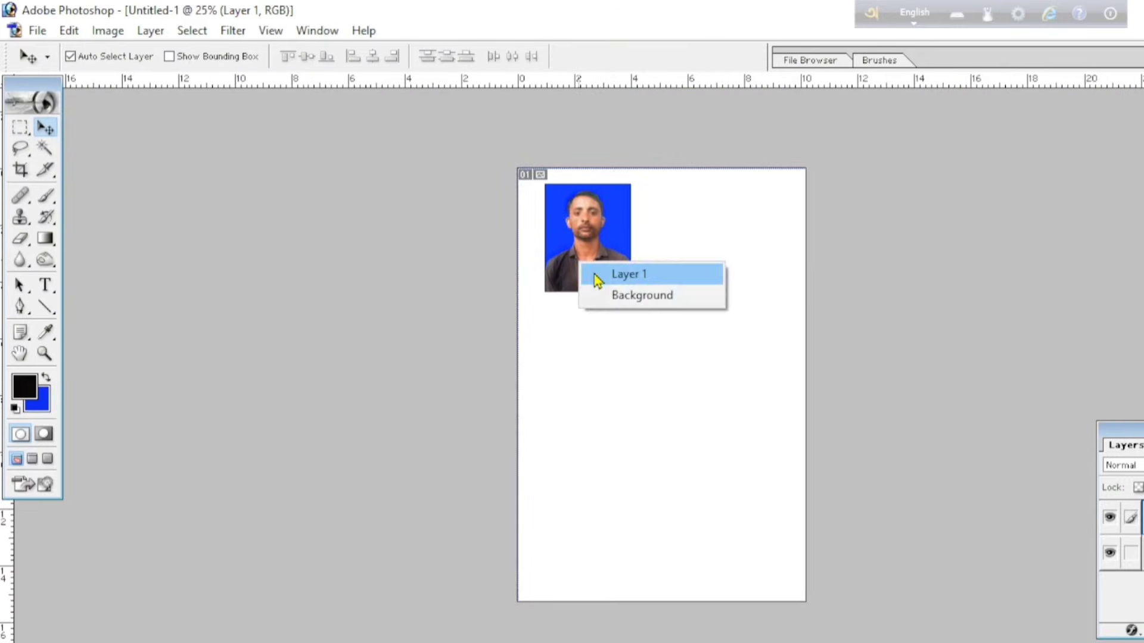
pyautogui.click(596, 275)
pyautogui.press('Left')
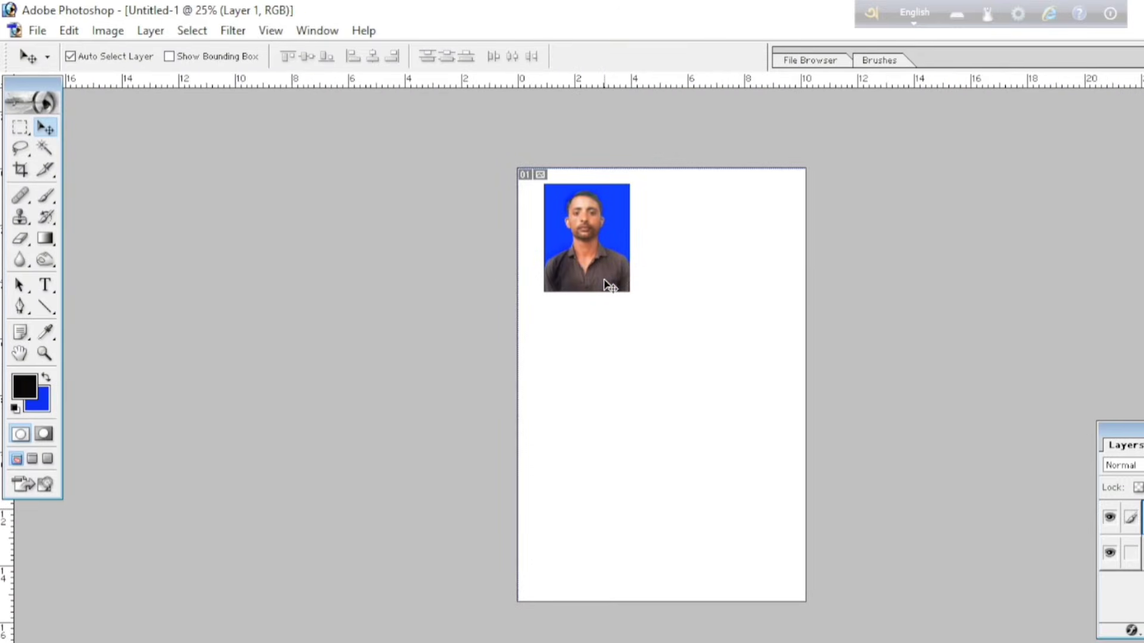
pyautogui.press('Left')
pyautogui.press('Left')
pyautogui.press('Left')
pyautogui.press('Left')
pyautogui.press('Left')
pyautogui.press('Left')
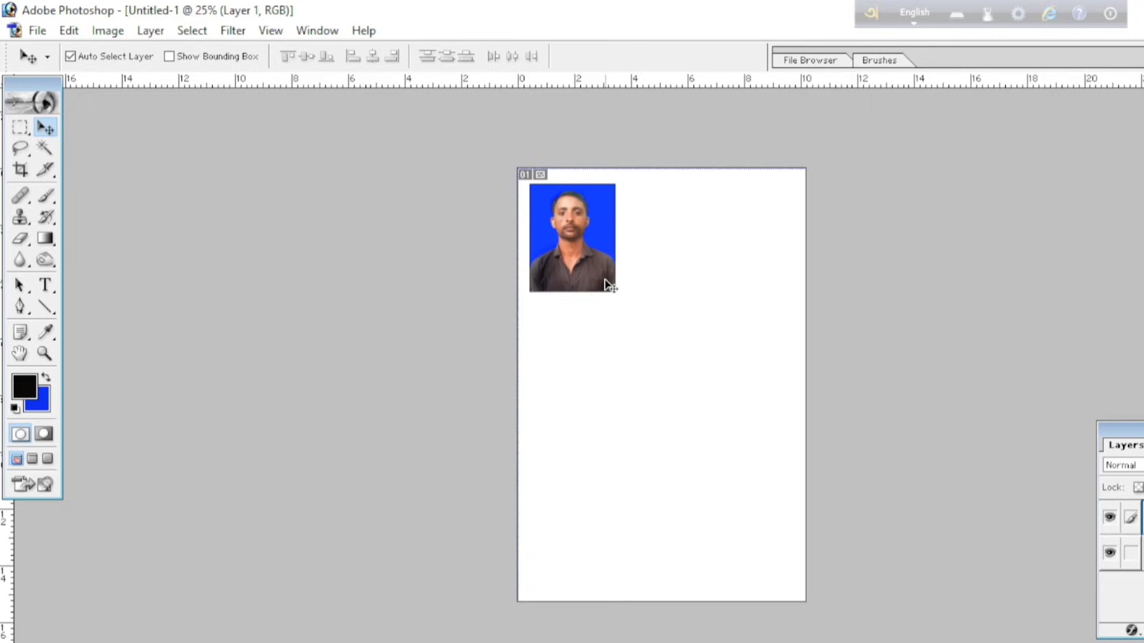
pyautogui.press('Up')
pyautogui.press('Up')
pyautogui.press('Up')
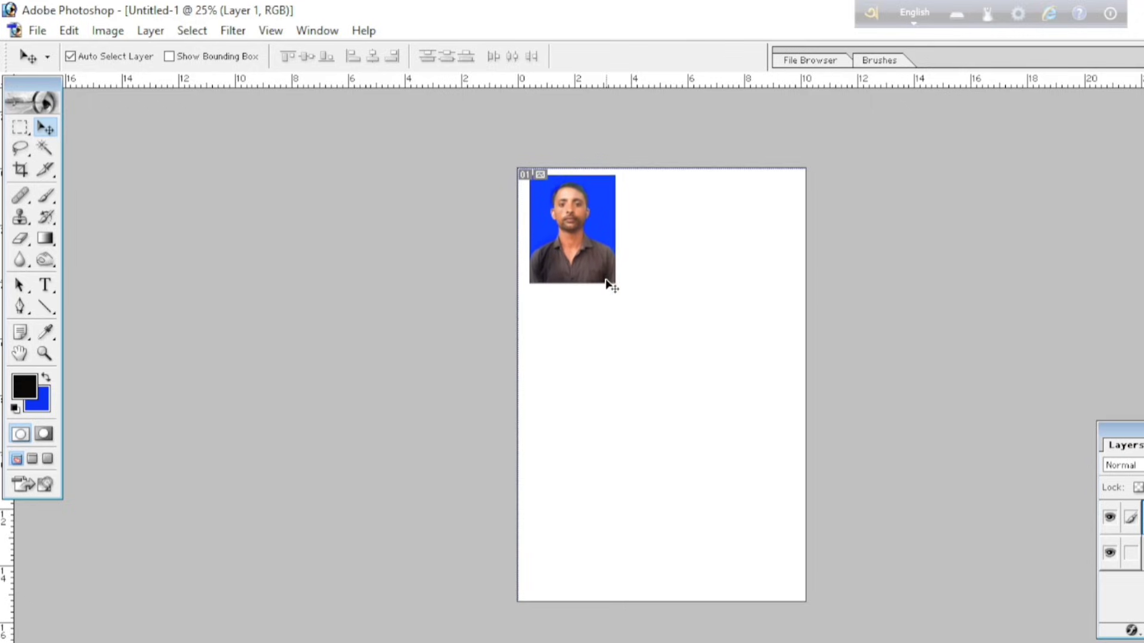
pyautogui.press('Left')
pyautogui.press('Left')
pyautogui.press('Left')
pyautogui.press('Down')
pyautogui.press('Up')
pyautogui.press('Up')
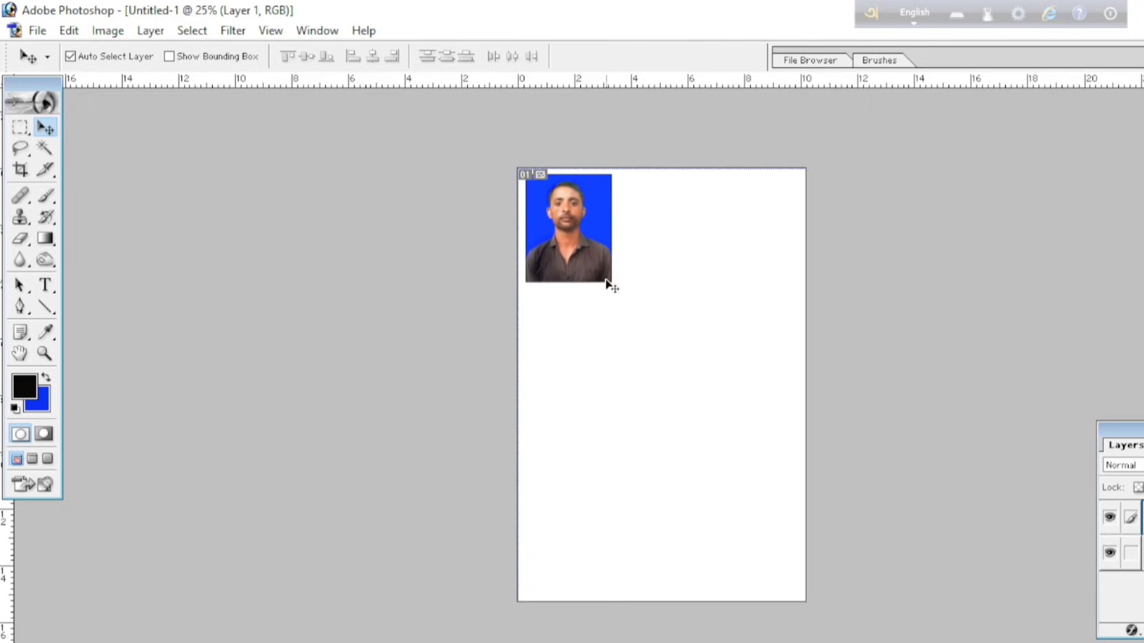
pyautogui.press('Left')
pyautogui.press('Left')
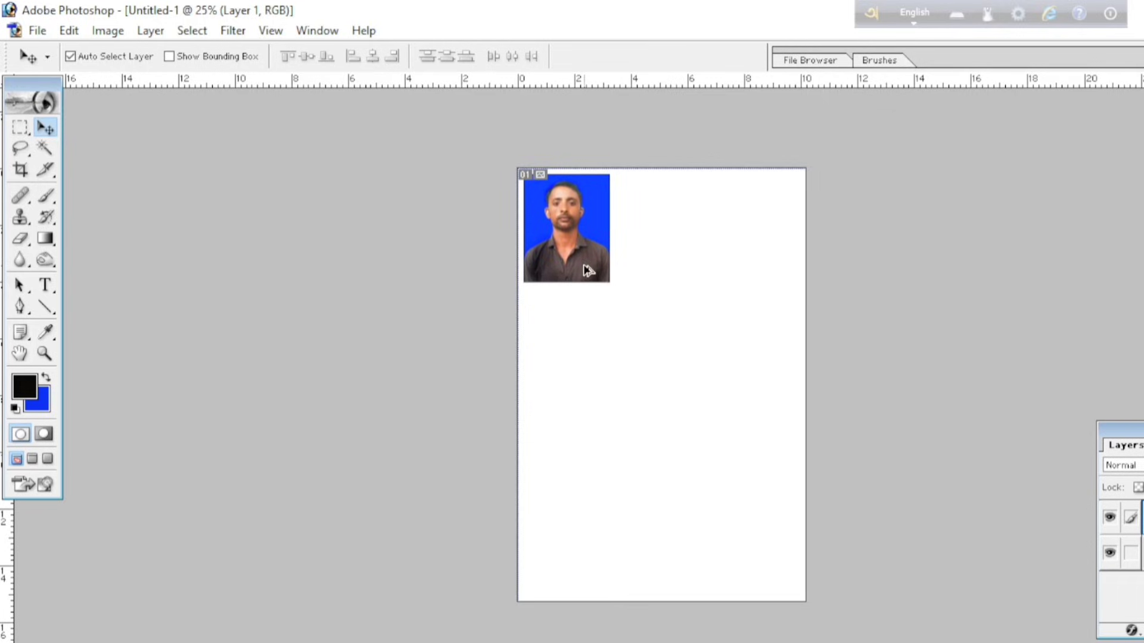
# Duplicate the portrait twice to form a row of three along the page's top edge and adjust the gaps between them.
pyautogui.moveTo(585, 269); pyautogui.dragTo(755, 285)
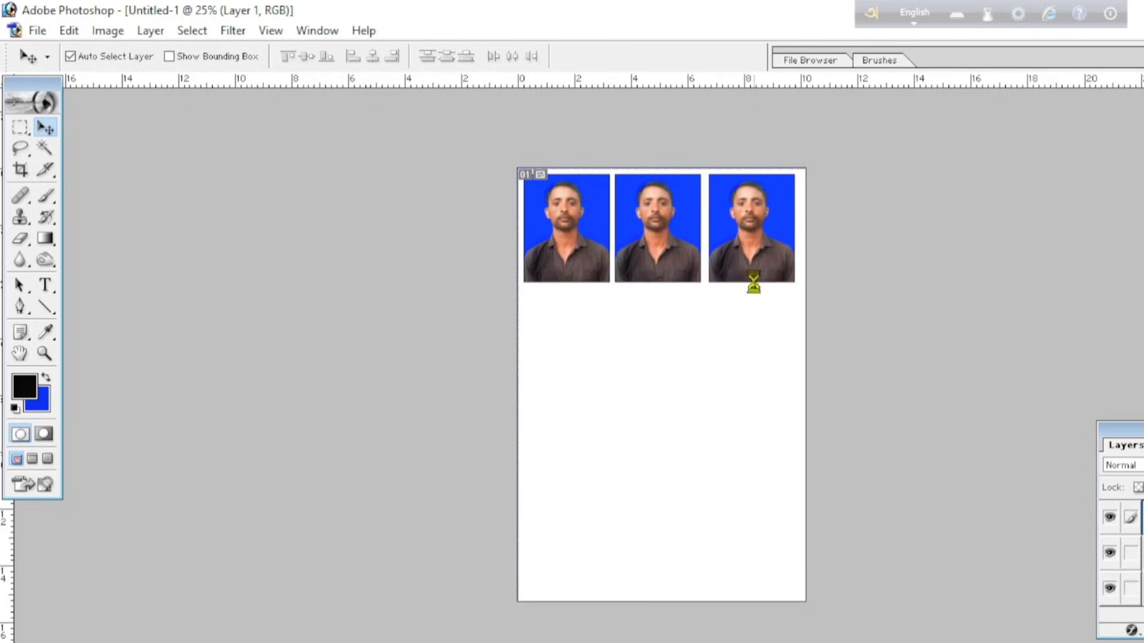
pyautogui.rightClick(731, 253)
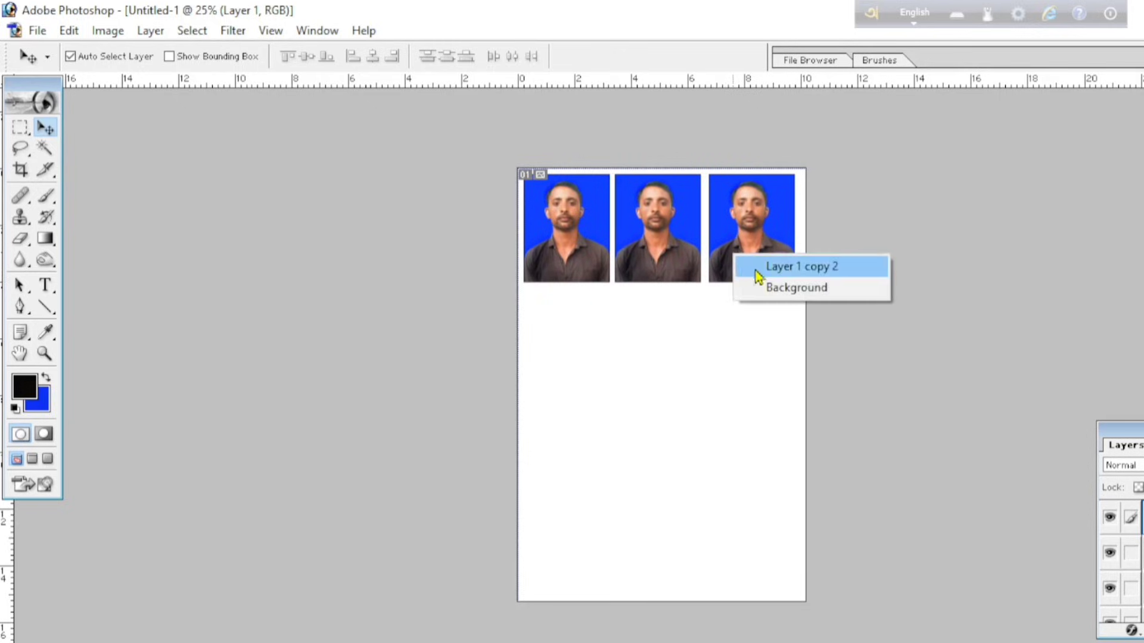
pyautogui.click(646, 257)
pyautogui.rightClick(649, 238)
pyautogui.click(666, 250)
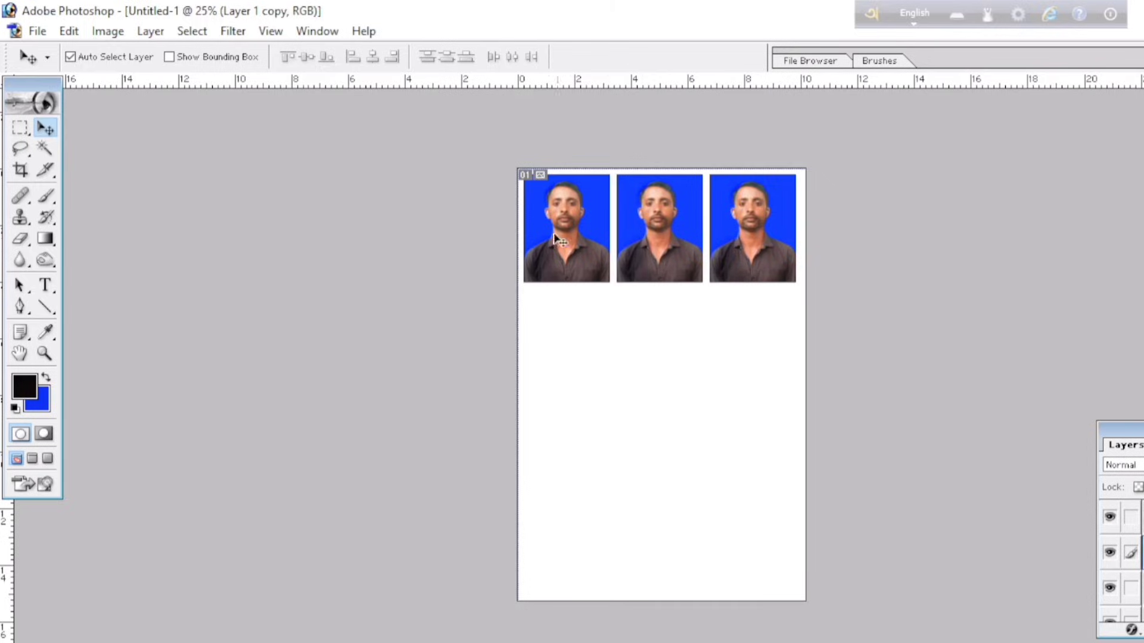
pyautogui.rightClick(548, 233)
pyautogui.click(558, 244)
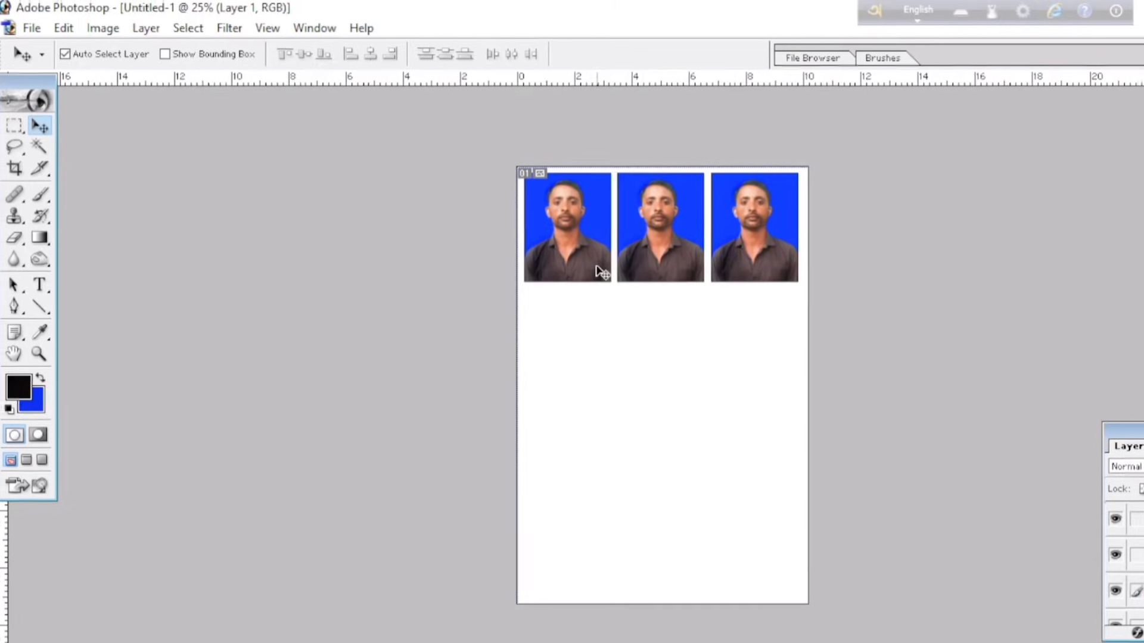
# Nudge all three portraits slightly rightward, keeping narrow gaps and centring the row across the page width.
pyautogui.rightClick(767, 228)
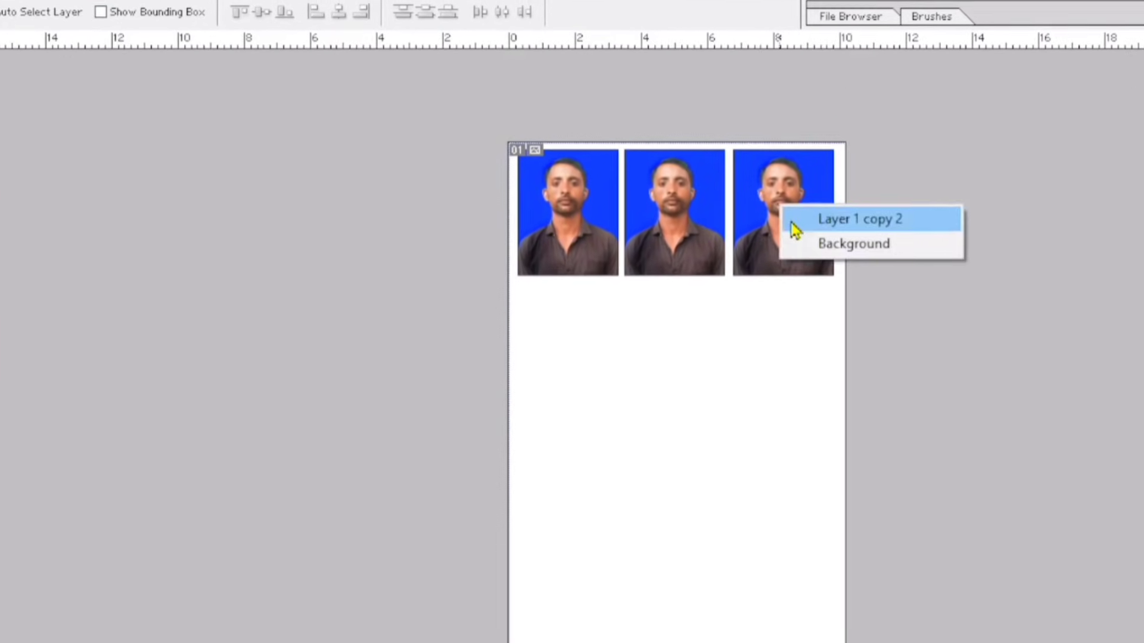
pyautogui.click(795, 231)
pyautogui.rightClick(688, 211)
pyautogui.click(714, 226)
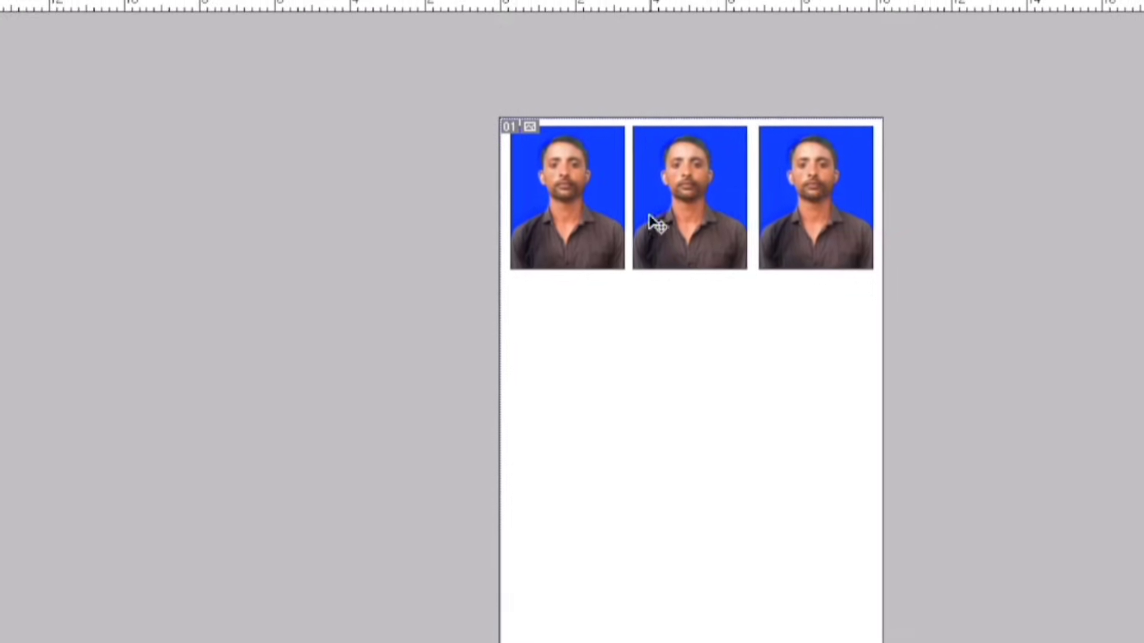
pyautogui.rightClick(546, 187)
pyautogui.click(577, 214)
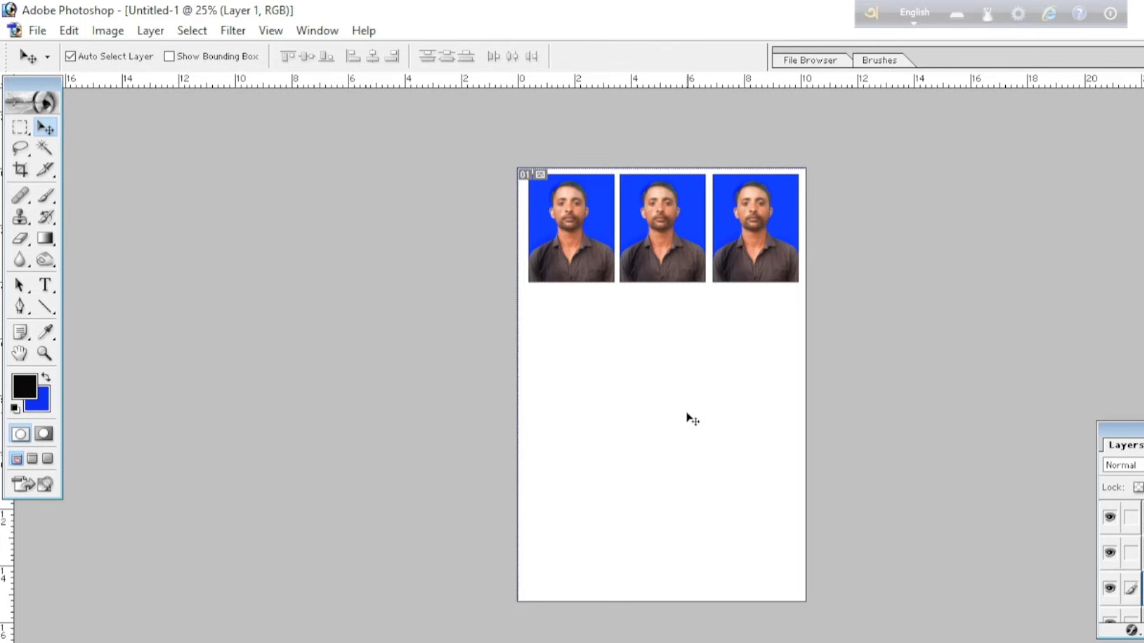
# Start printing the photo sheet with the existing layout settings and select the EPSON L3210 Series printer.
pyautogui.hotkey('ctrl', 'p')
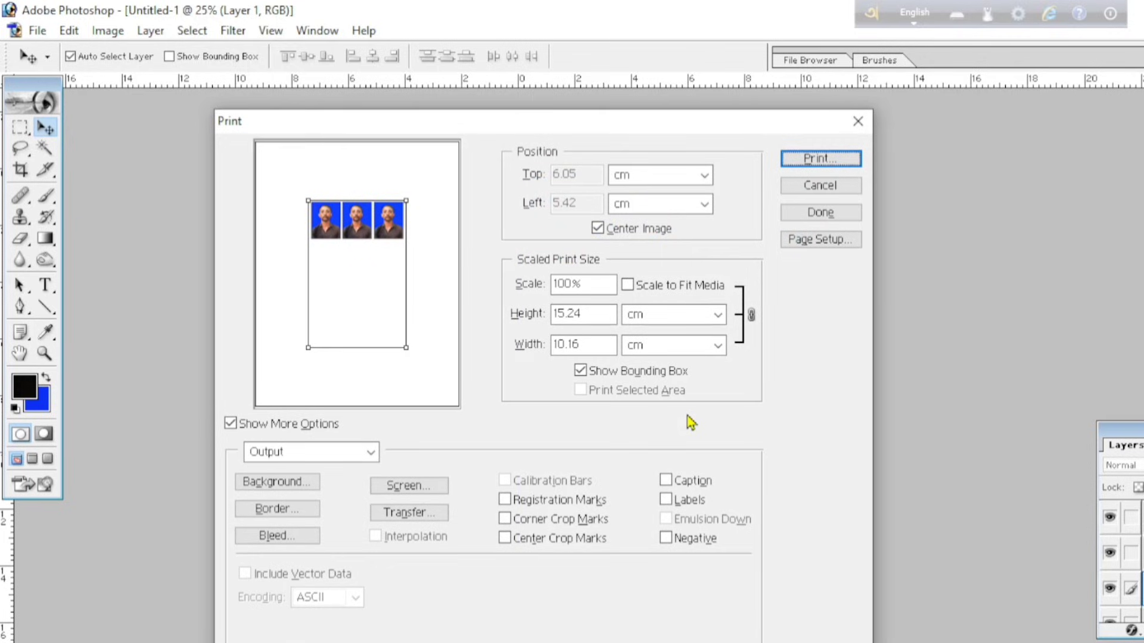
pyautogui.press('Escape')
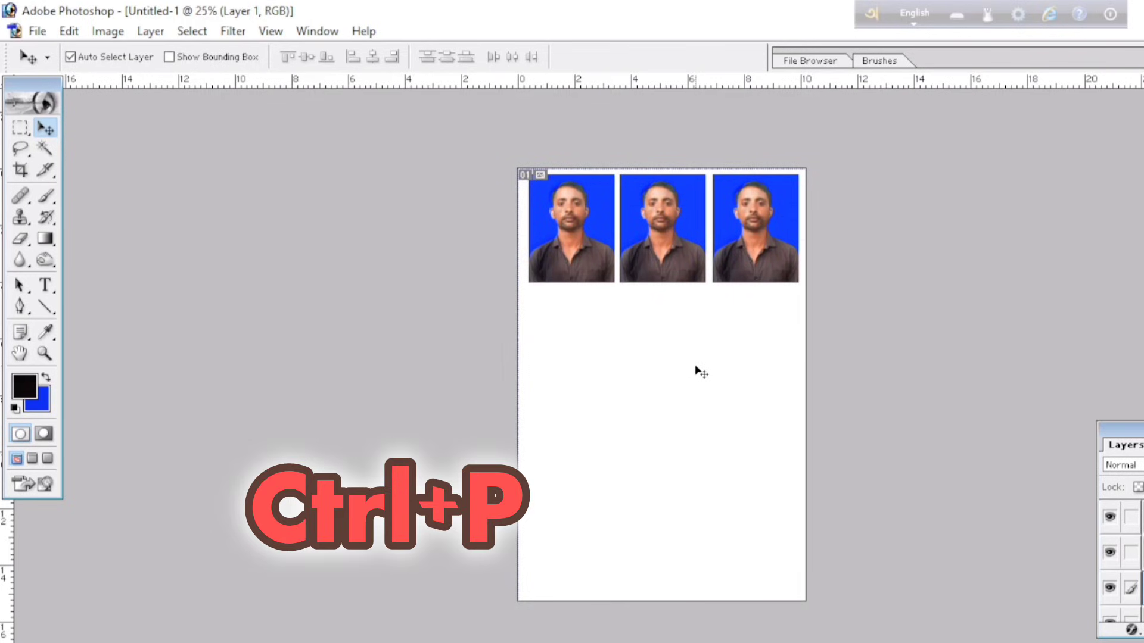
pyautogui.hotkey('ctrl', 'p')
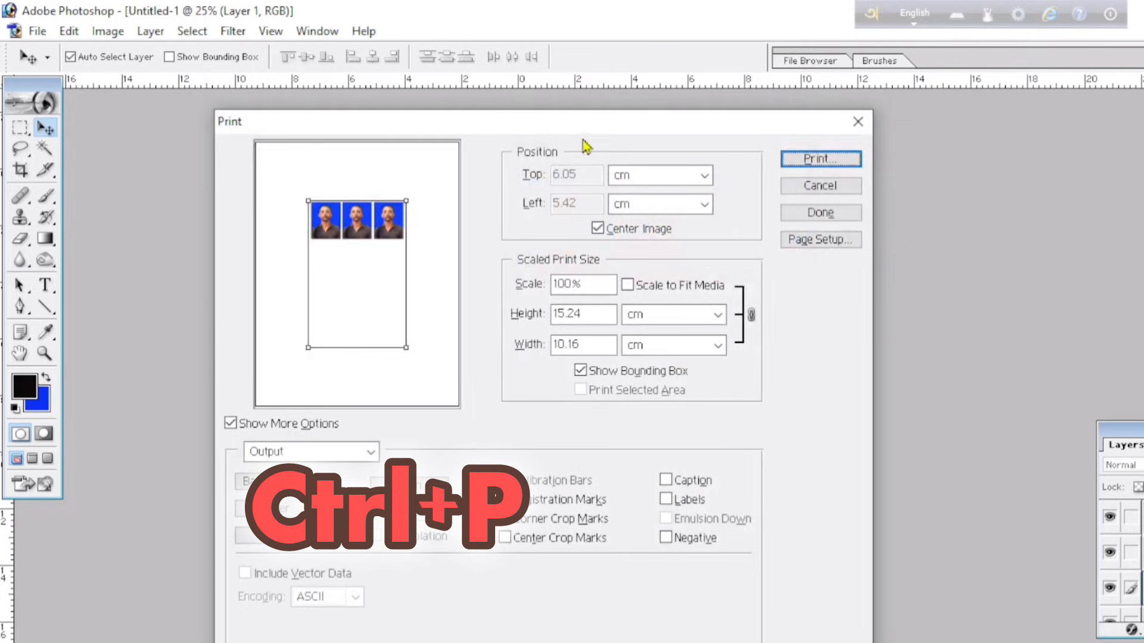
pyautogui.moveTo(593, 122); pyautogui.dragTo(785, 123)
pyautogui.moveTo(485, 123); pyautogui.dragTo(622, 119)
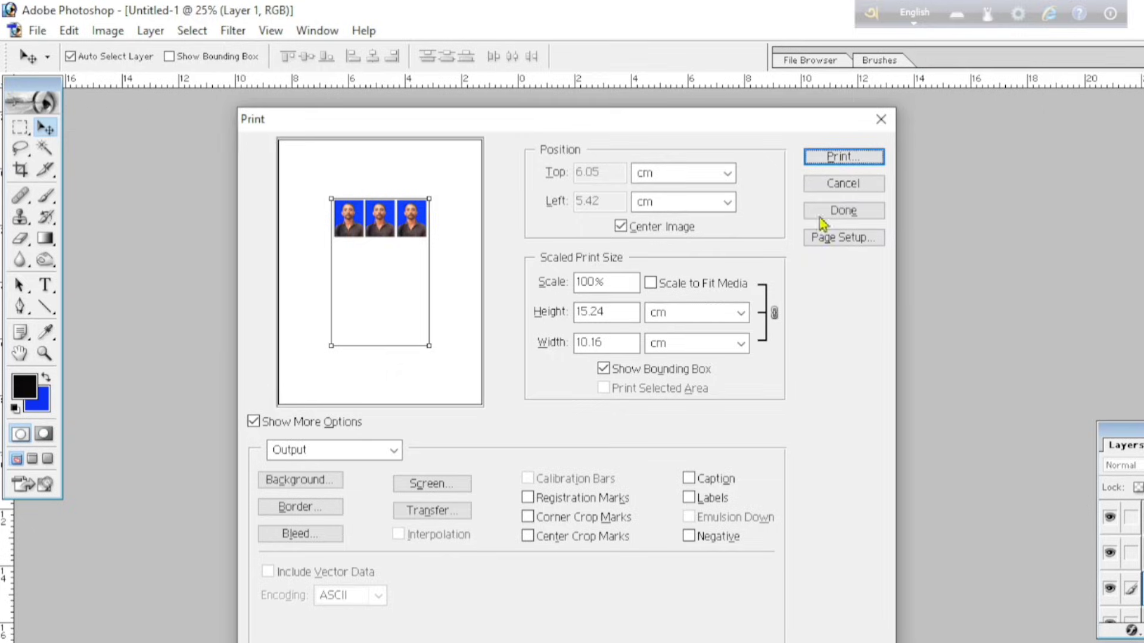
pyautogui.click(835, 159)
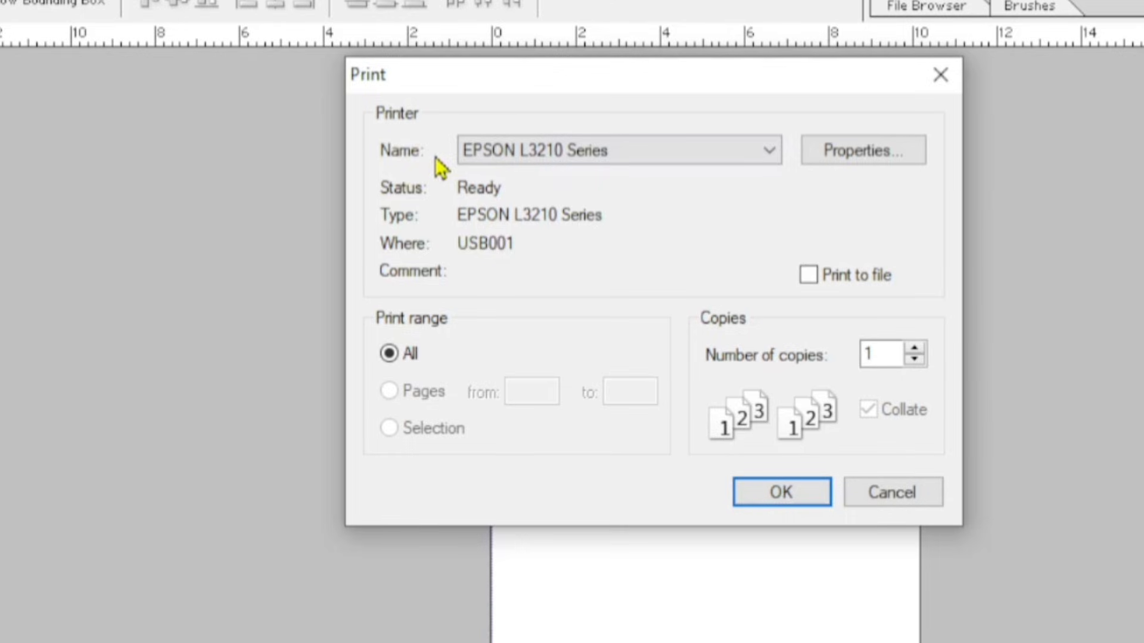
pyautogui.moveTo(495, 89); pyautogui.dragTo(439, 91)
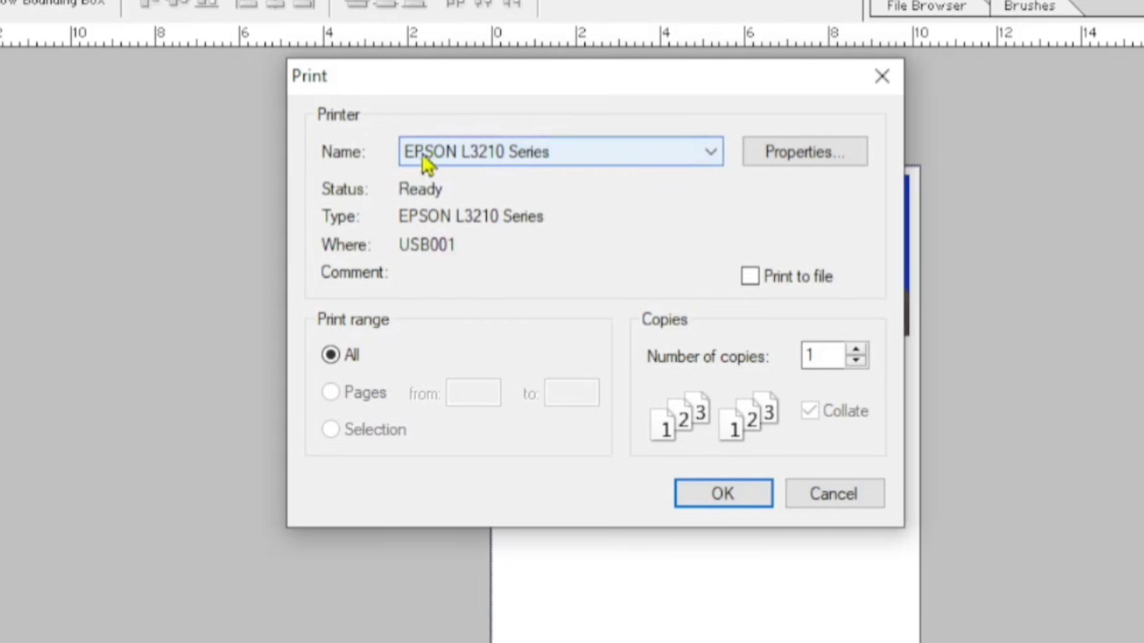
pyautogui.click(508, 160)
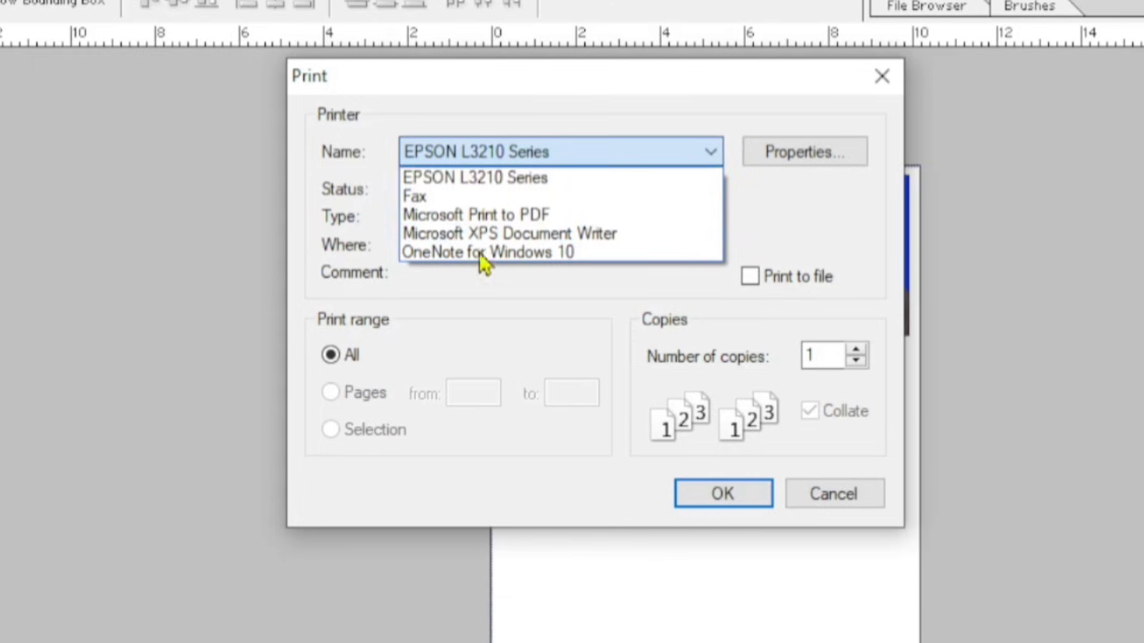
pyautogui.click(483, 181)
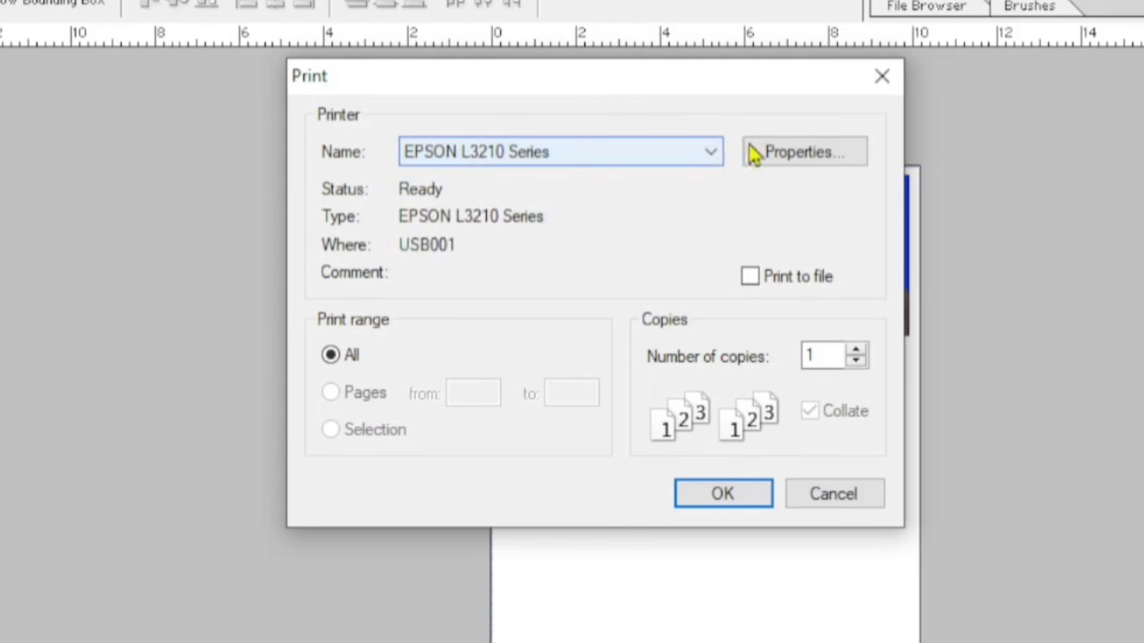
# In the printer's properties, set the document size to 10 x 15 cm (4 x 6 in) and the paper type to Photo Paper Glossy.
pyautogui.click(803, 154)
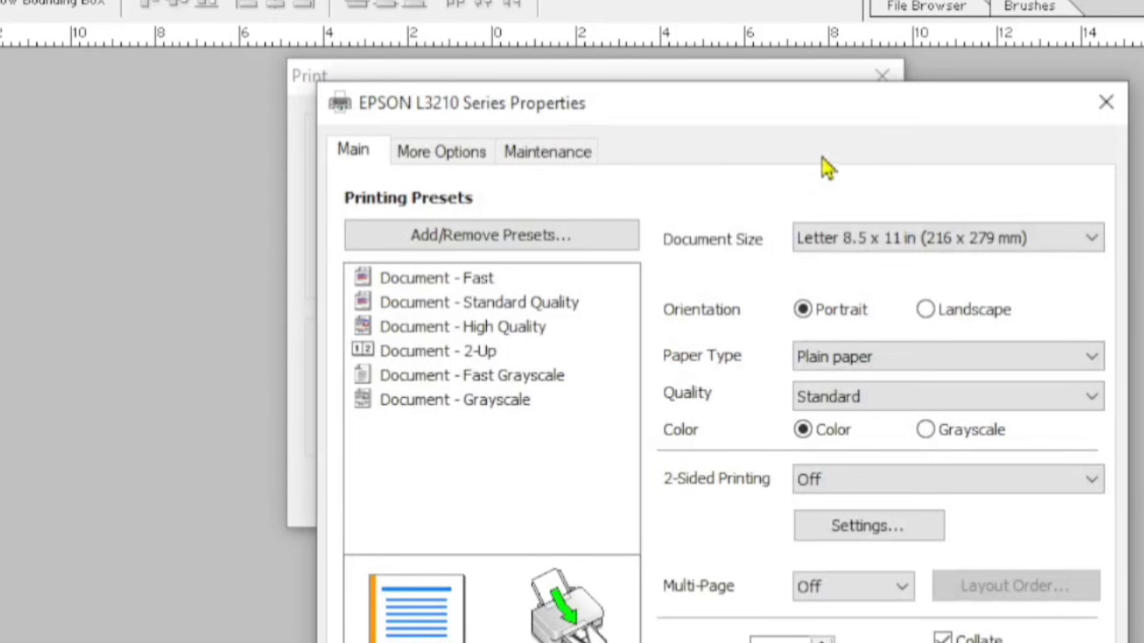
pyautogui.moveTo(929, 109); pyautogui.dragTo(850, 82)
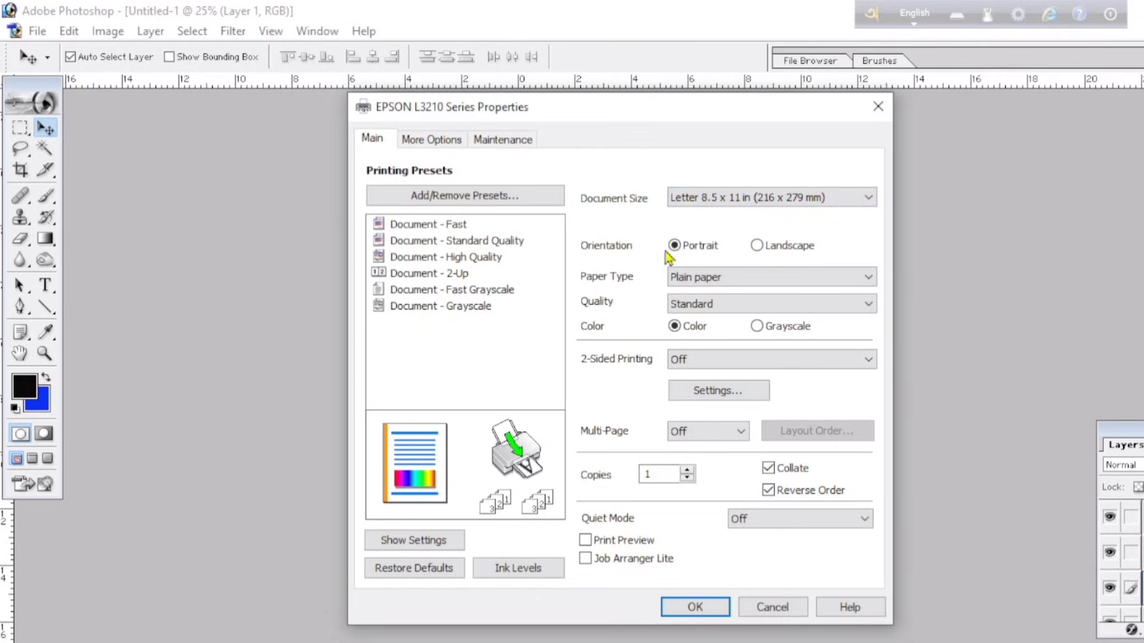
pyautogui.click(720, 204)
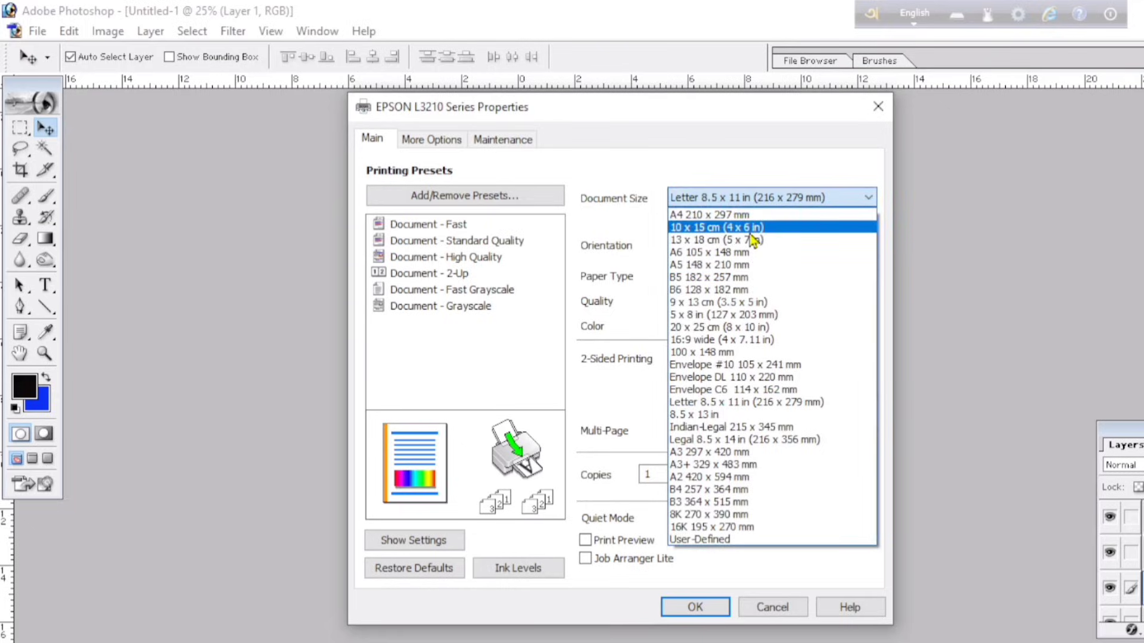
pyautogui.click(760, 229)
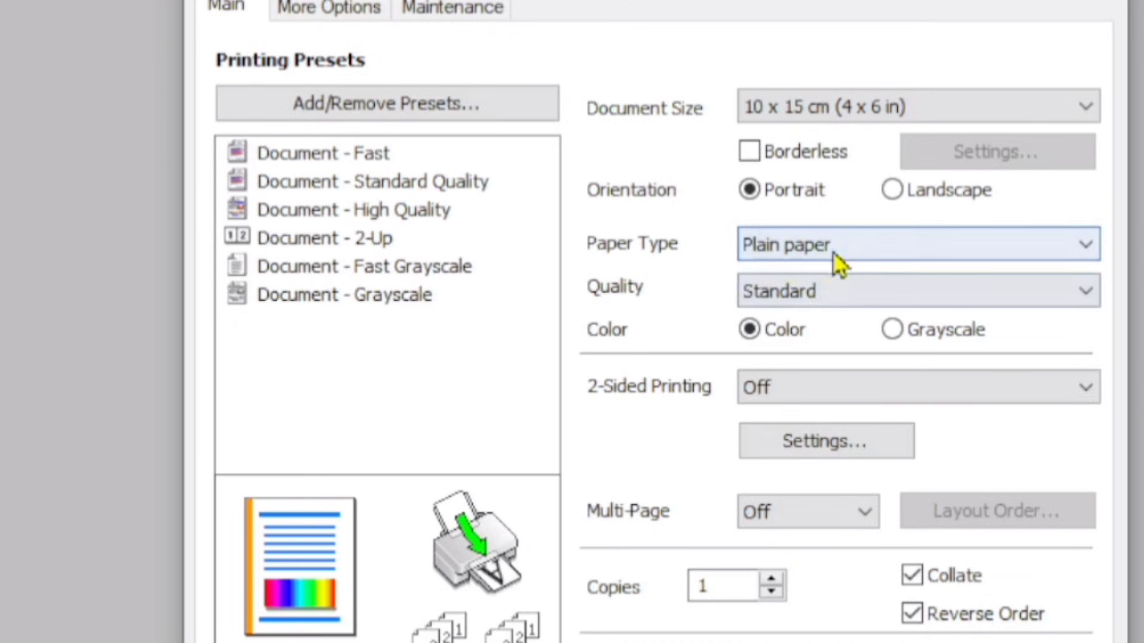
pyautogui.click(833, 253)
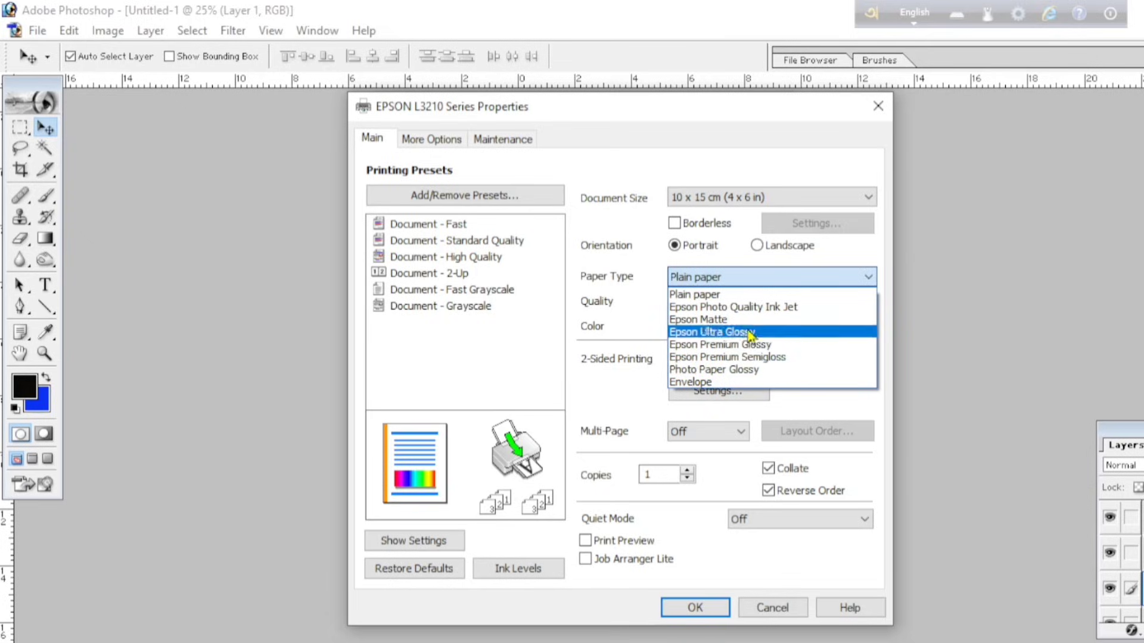
pyautogui.click(732, 370)
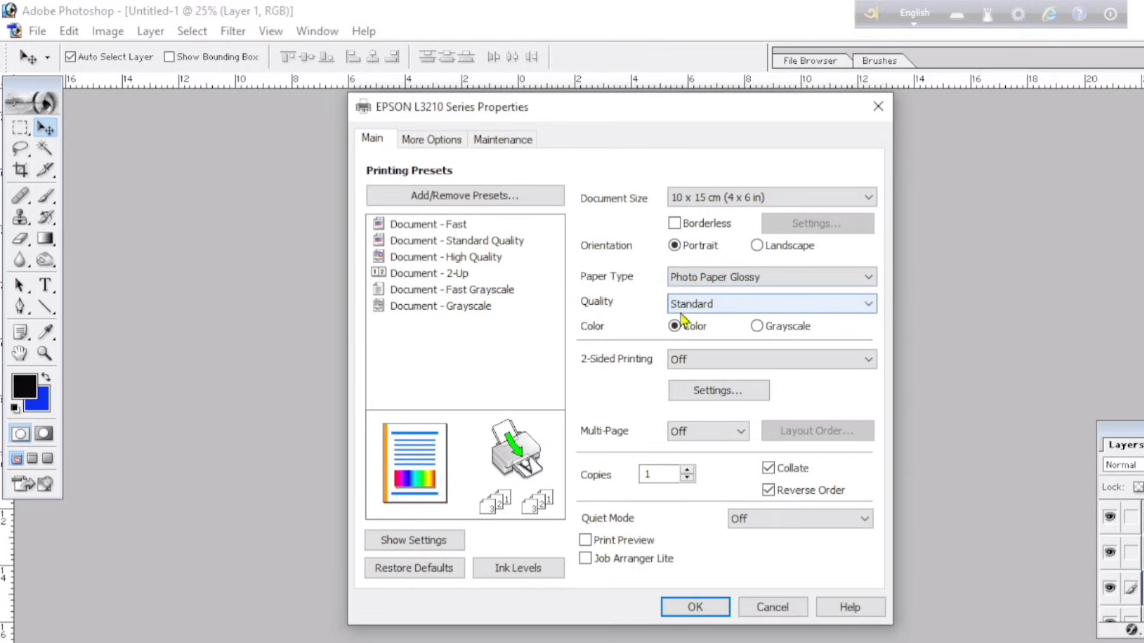
# Set the print quality to High, try the Grayscale option, and return the output to Color.
pyautogui.click(713, 311)
pyautogui.click(712, 348)
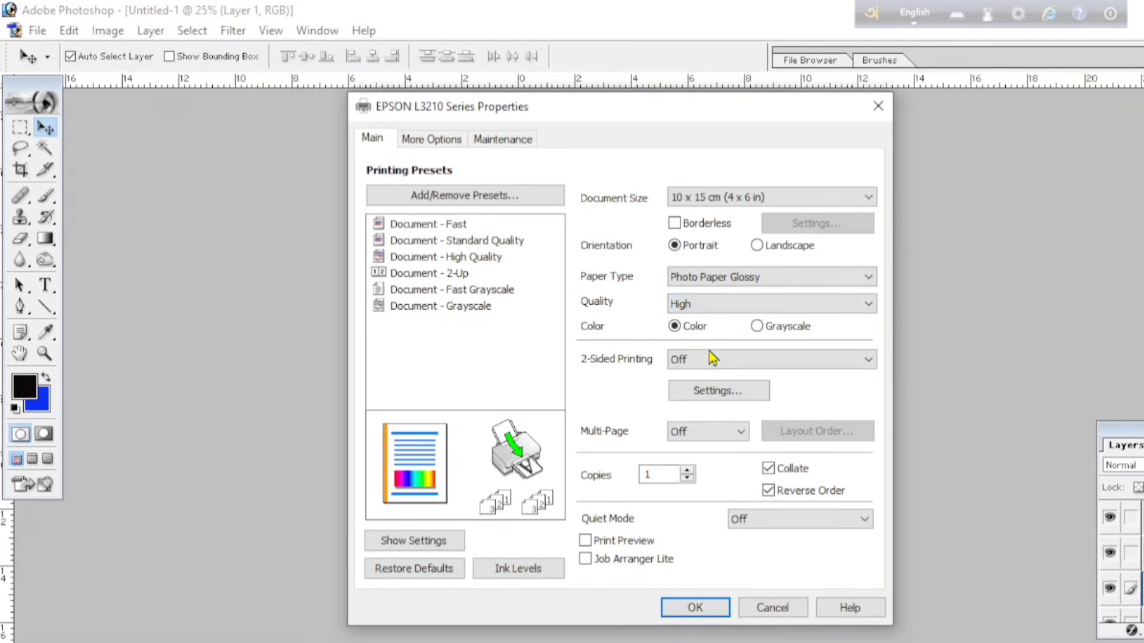
pyautogui.click(736, 303)
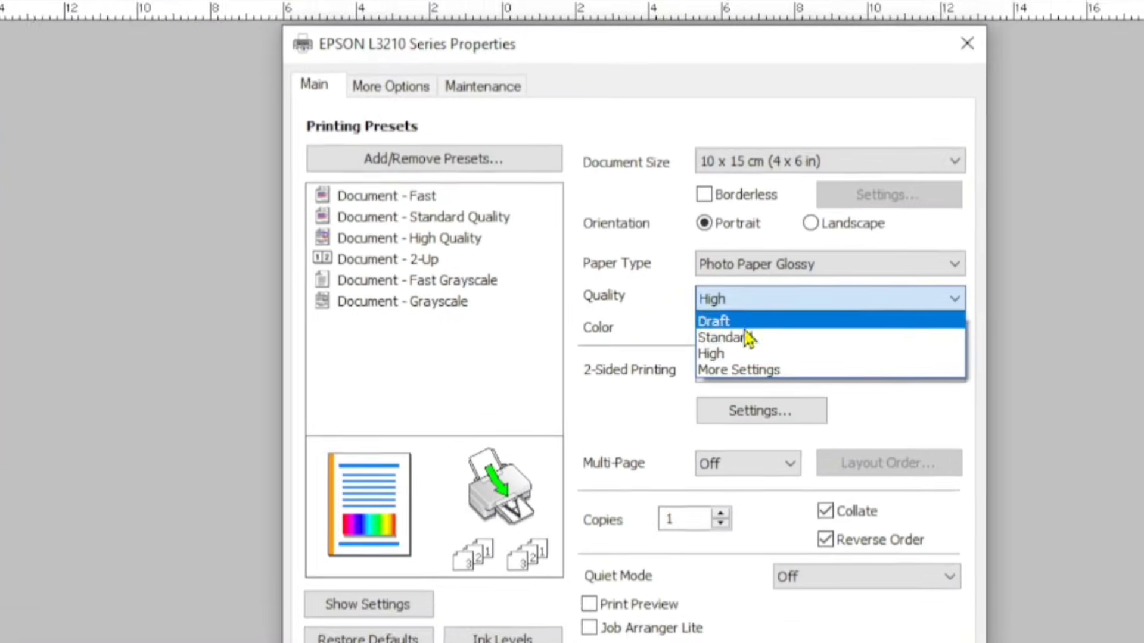
pyautogui.click(714, 304)
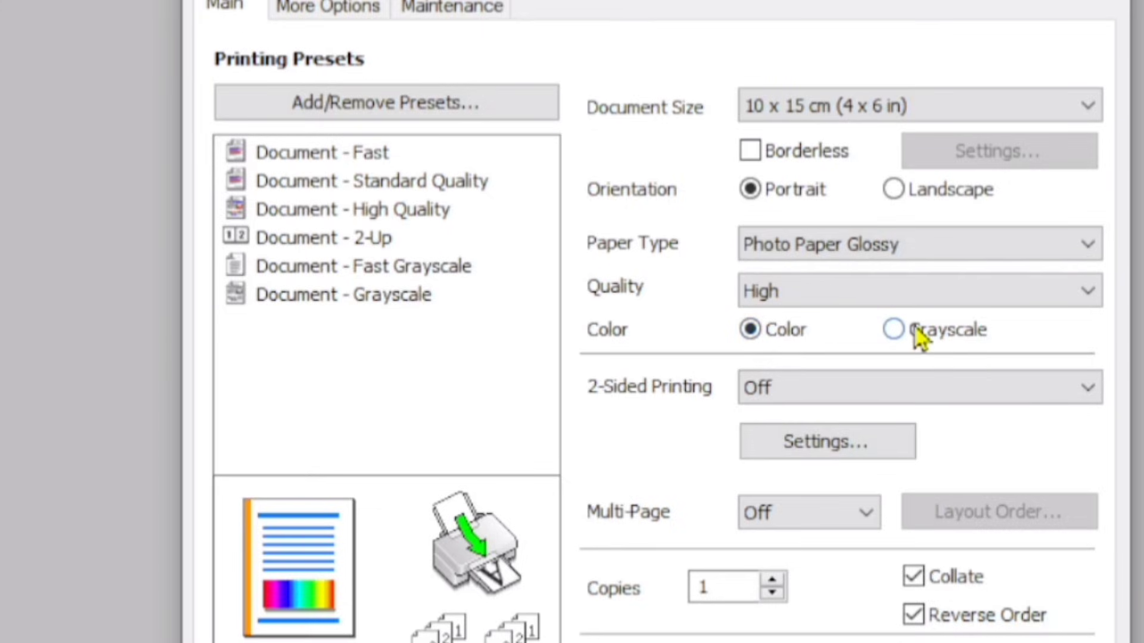
pyautogui.click(901, 343)
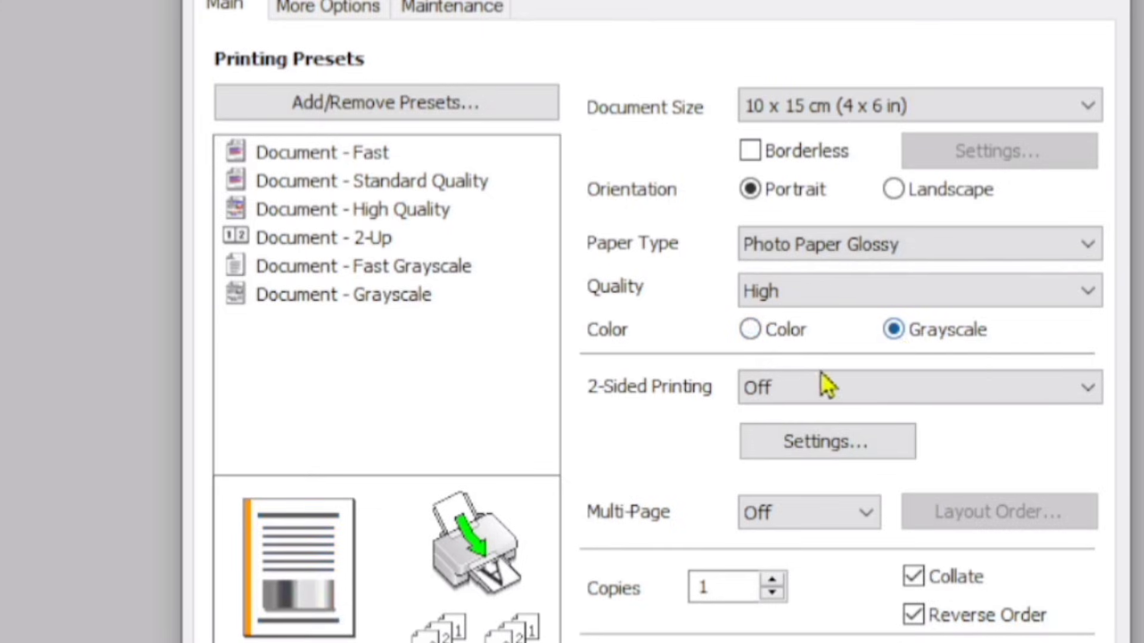
pyautogui.click(751, 332)
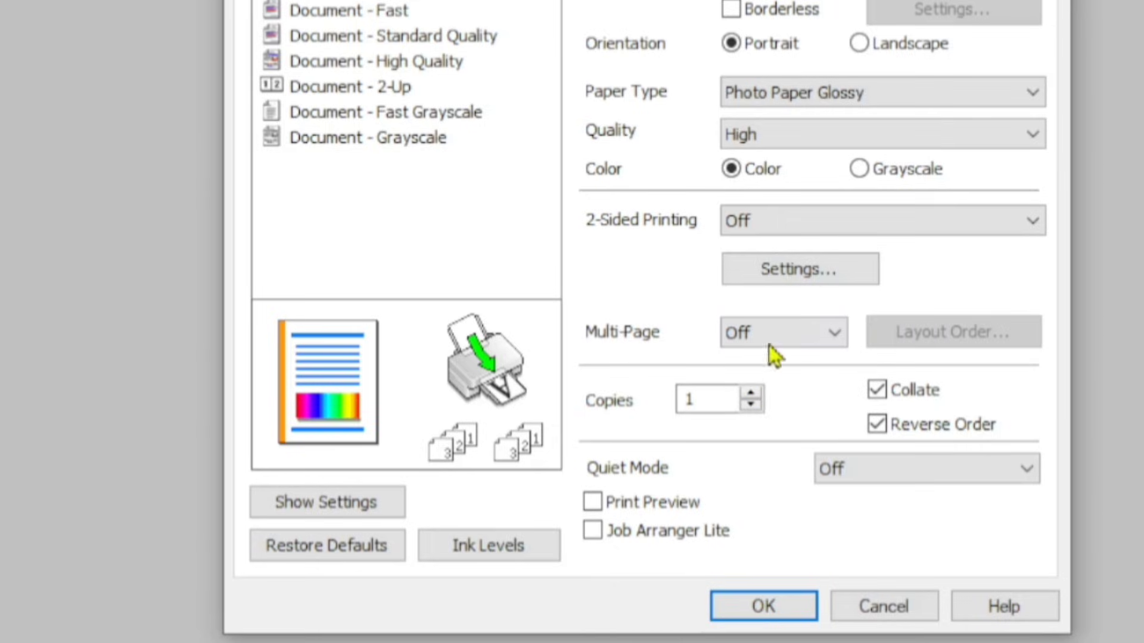
# Review the two-sided and multi-page printing choices, leave both Off, and accept the printer properties.
pyautogui.click(759, 228)
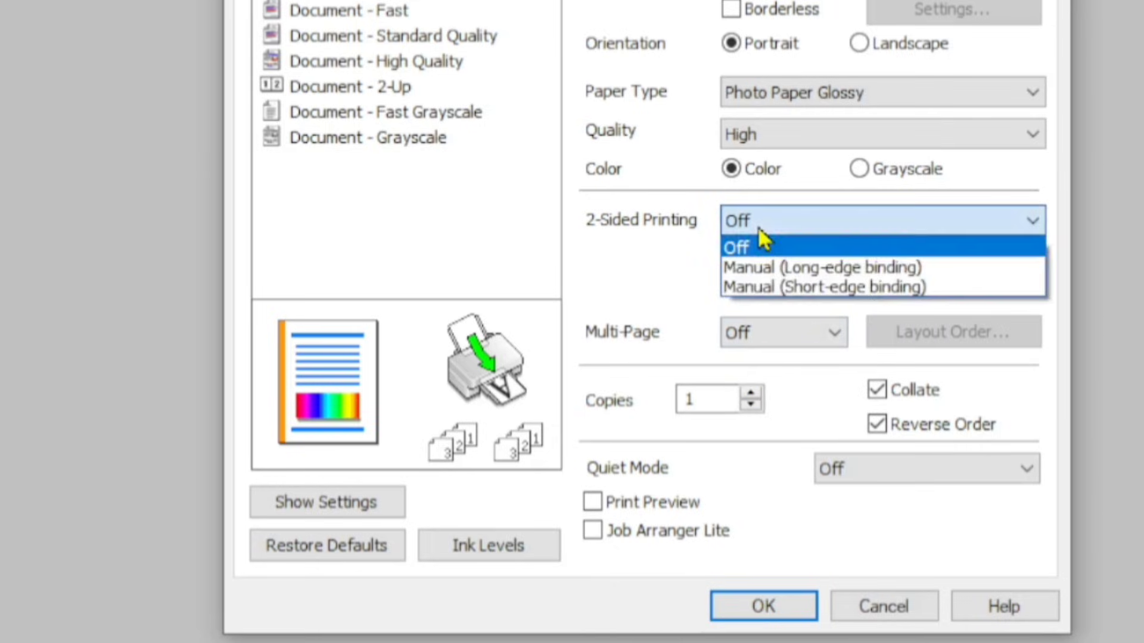
pyautogui.click(759, 228)
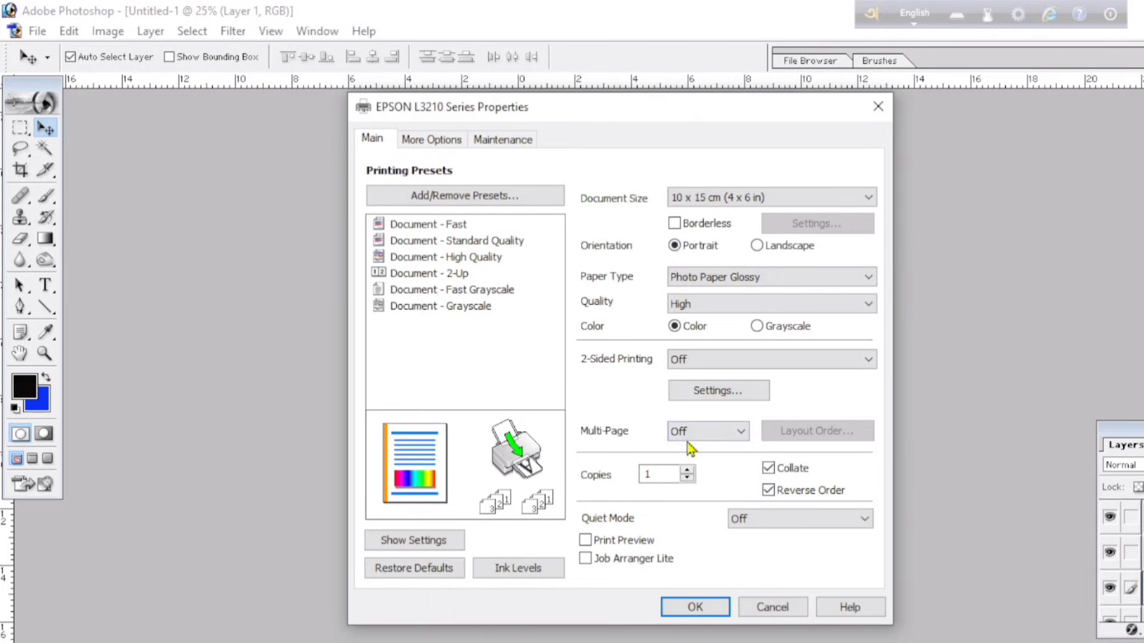
pyautogui.click(690, 441)
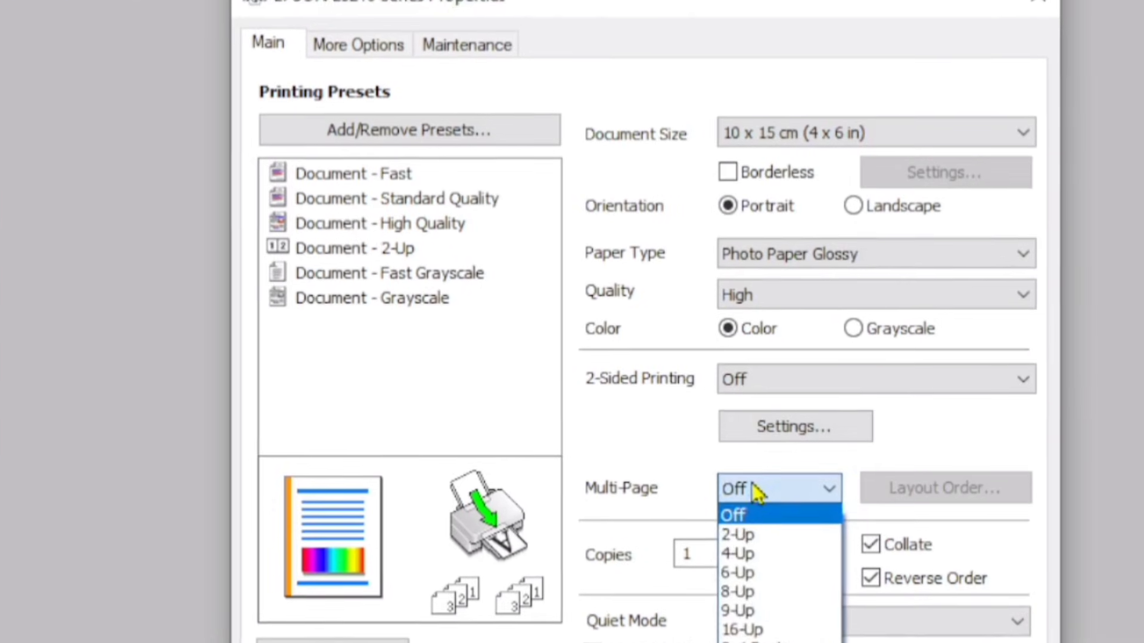
pyautogui.click(692, 435)
pyautogui.click(754, 481)
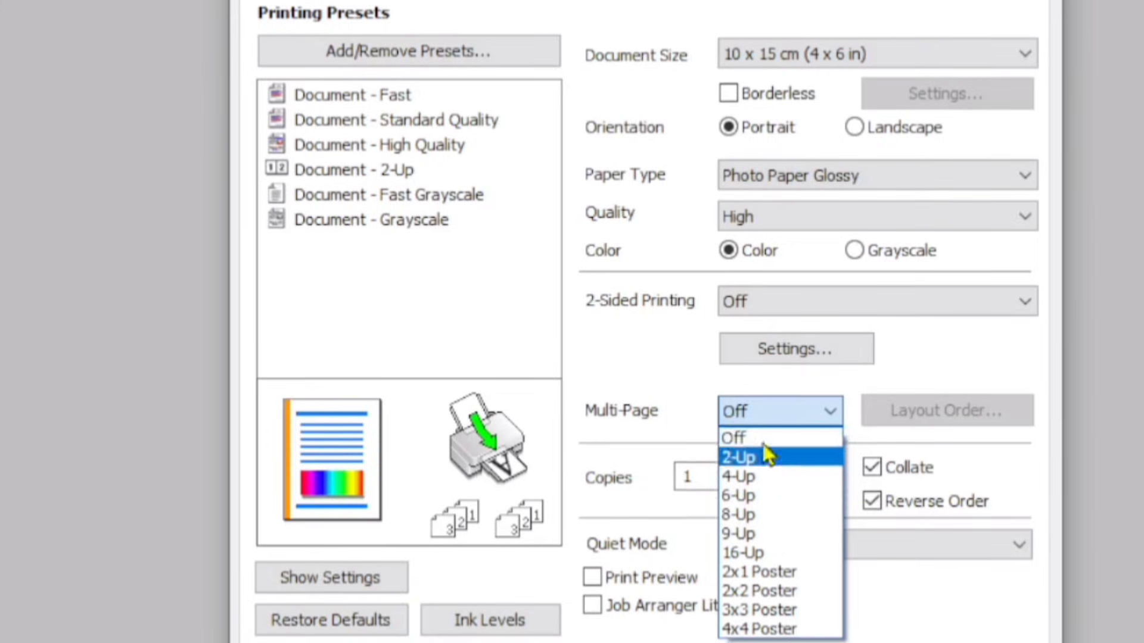
pyautogui.click(771, 424)
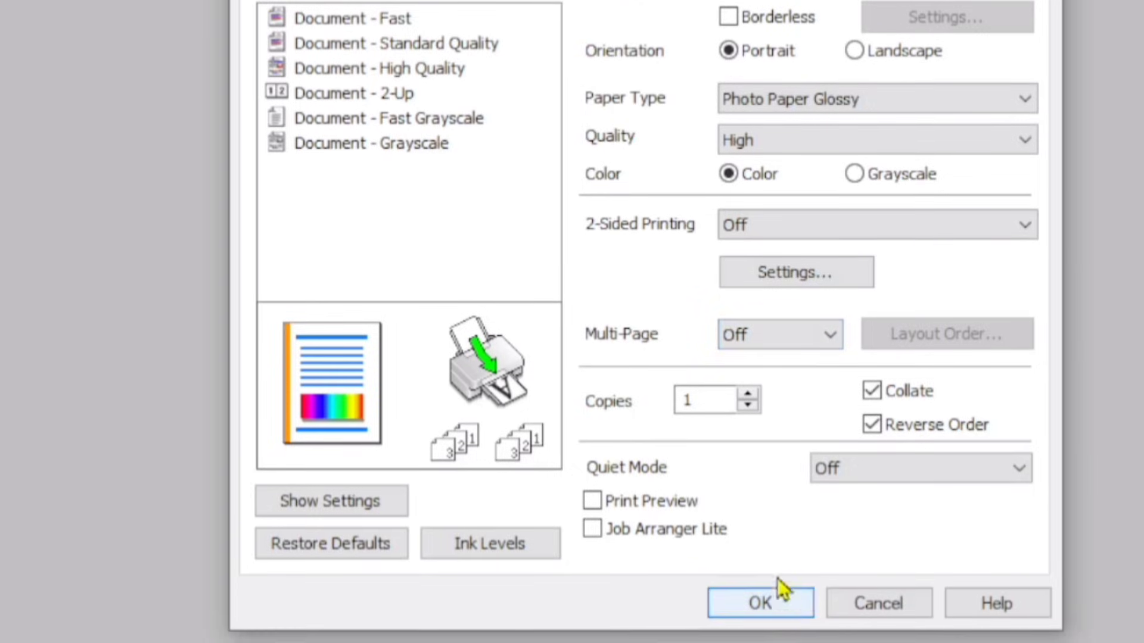
pyautogui.click(772, 614)
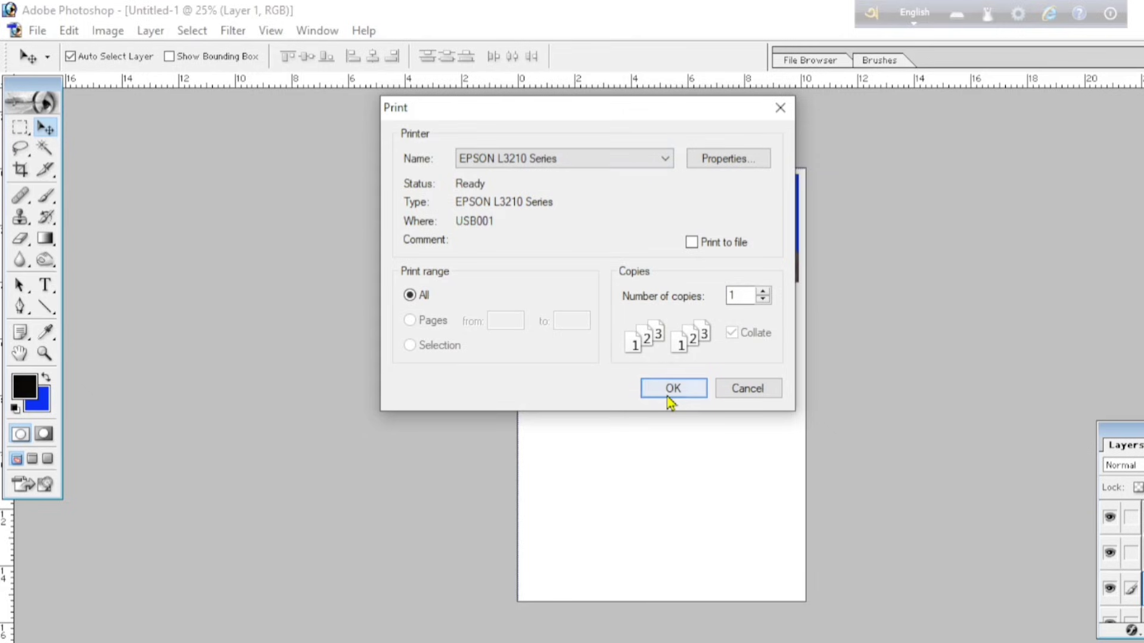
pyautogui.moveTo(585, 120); pyautogui.dragTo(586, 134)
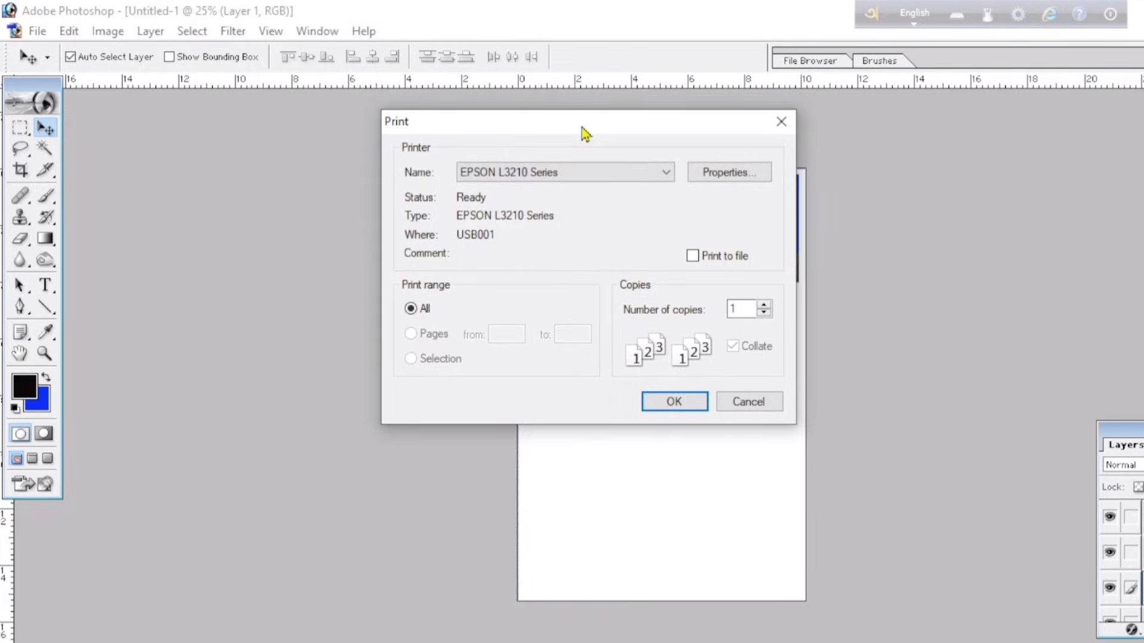
pyautogui.moveTo(582, 127); pyautogui.dragTo(600, 133)
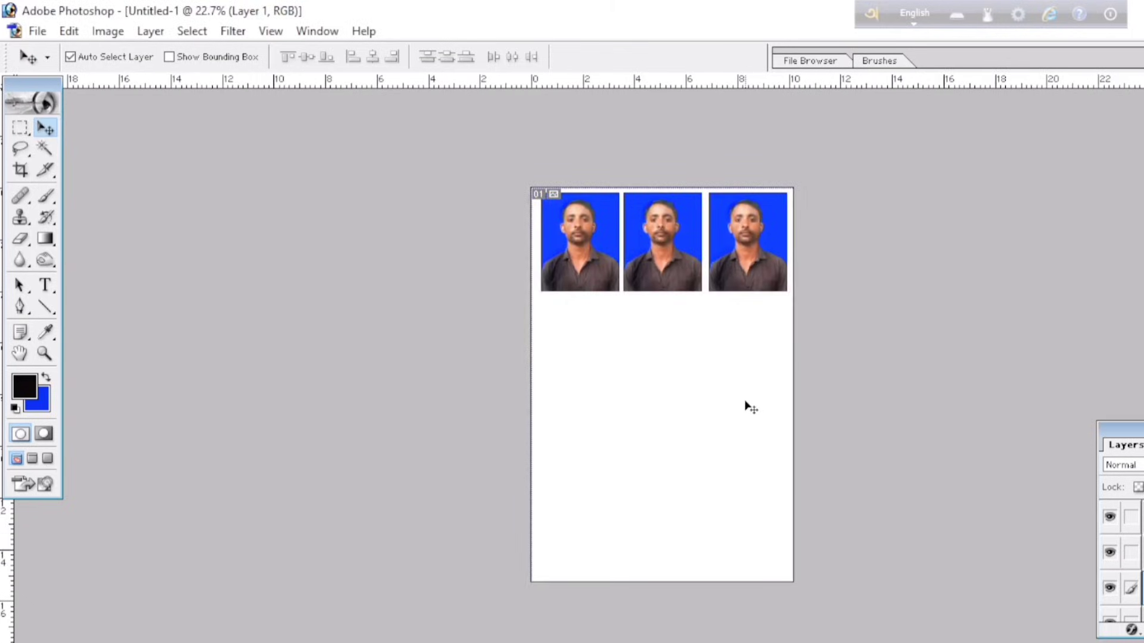
# Start printing the sheet again and set the printer's paper type to Photo Paper Glossy and quality to High.
pyautogui.hotkey('ctrl', '+')
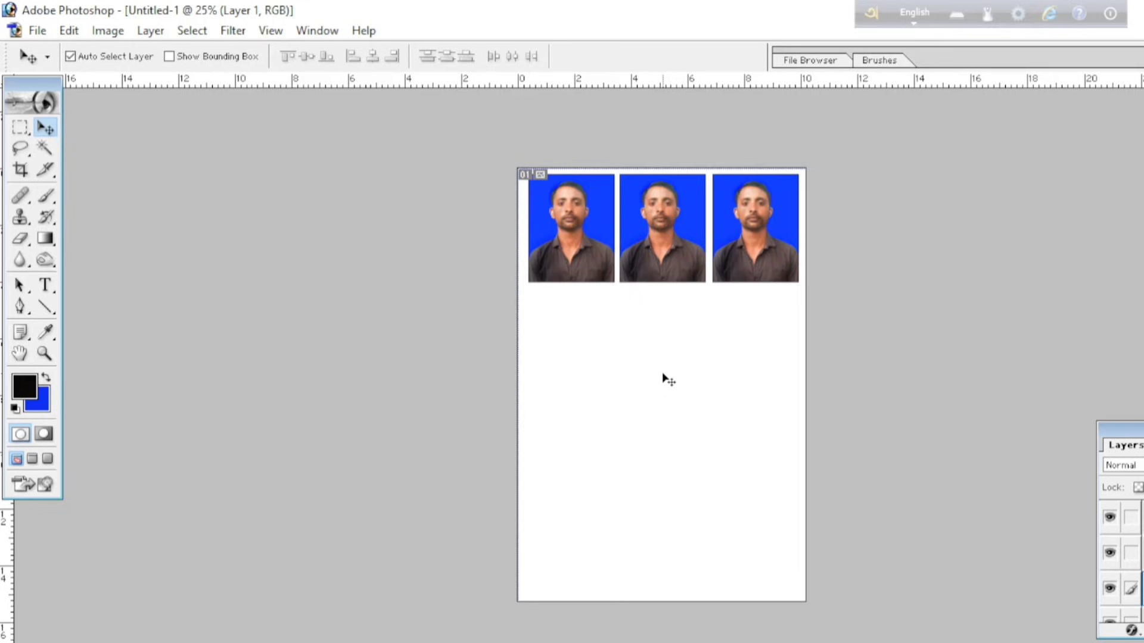
pyautogui.hotkey('ctrl', 'p')
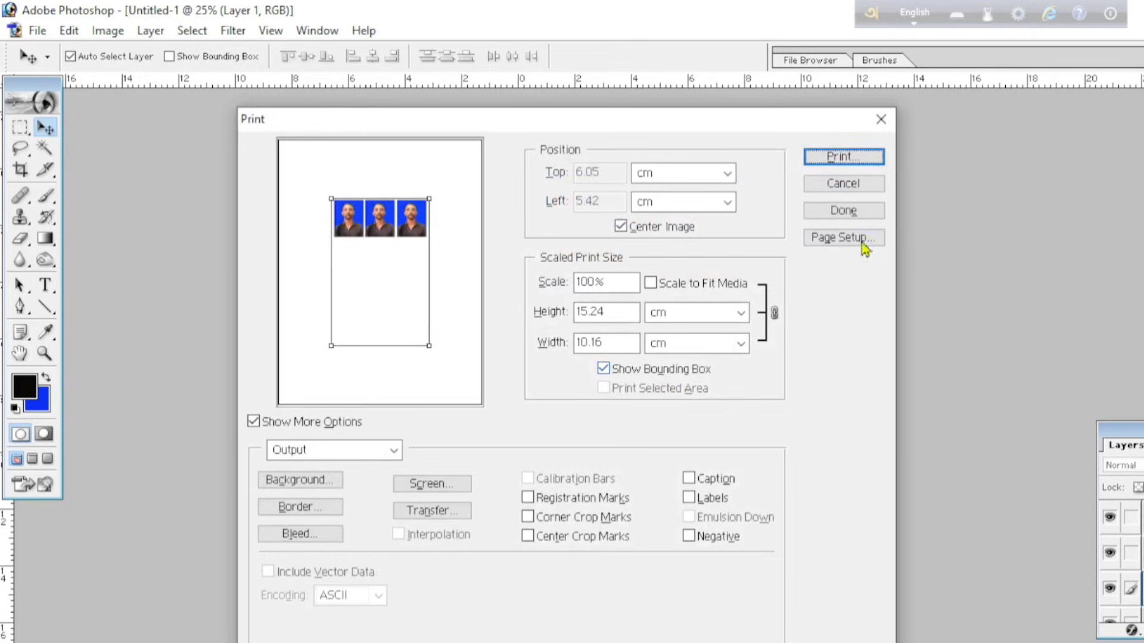
pyautogui.click(862, 160)
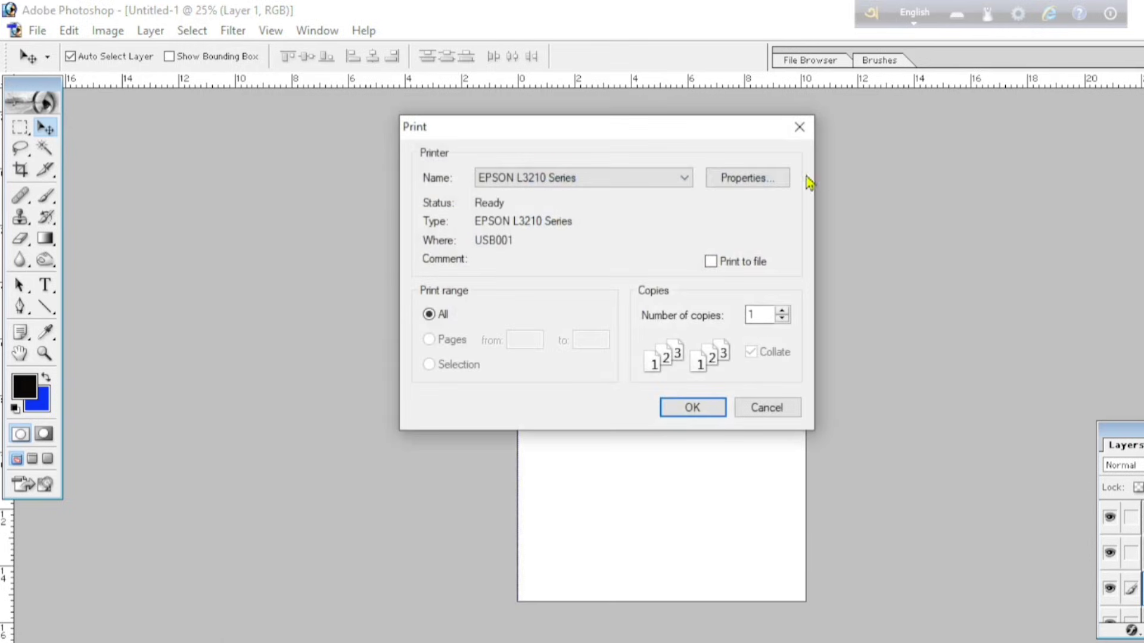
pyautogui.click(748, 181)
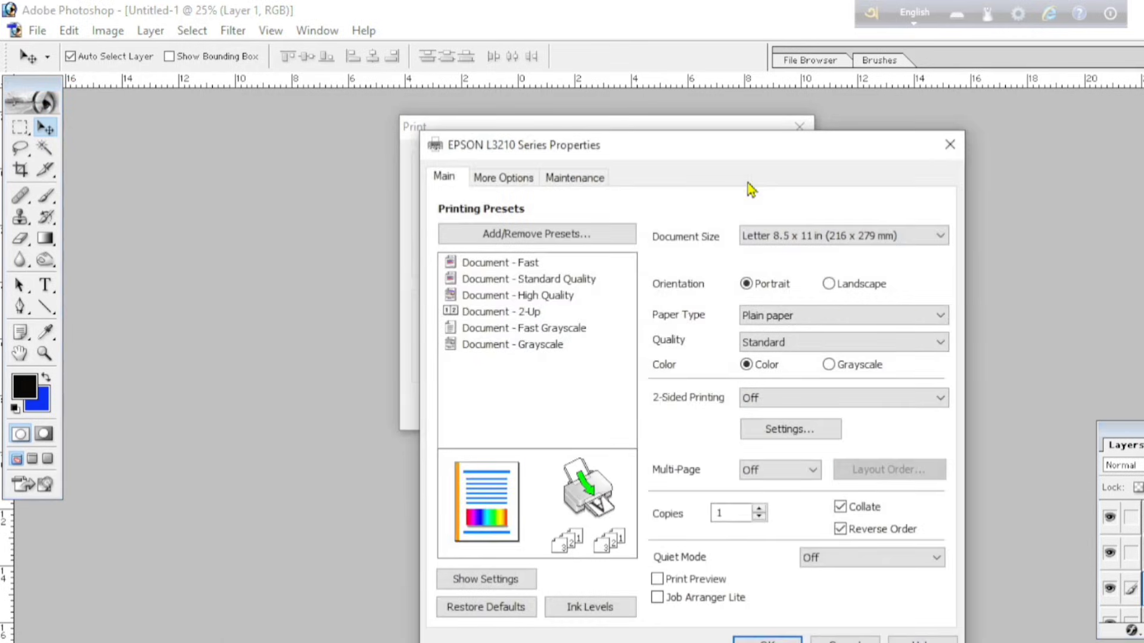
pyautogui.moveTo(807, 152); pyautogui.dragTo(735, 127)
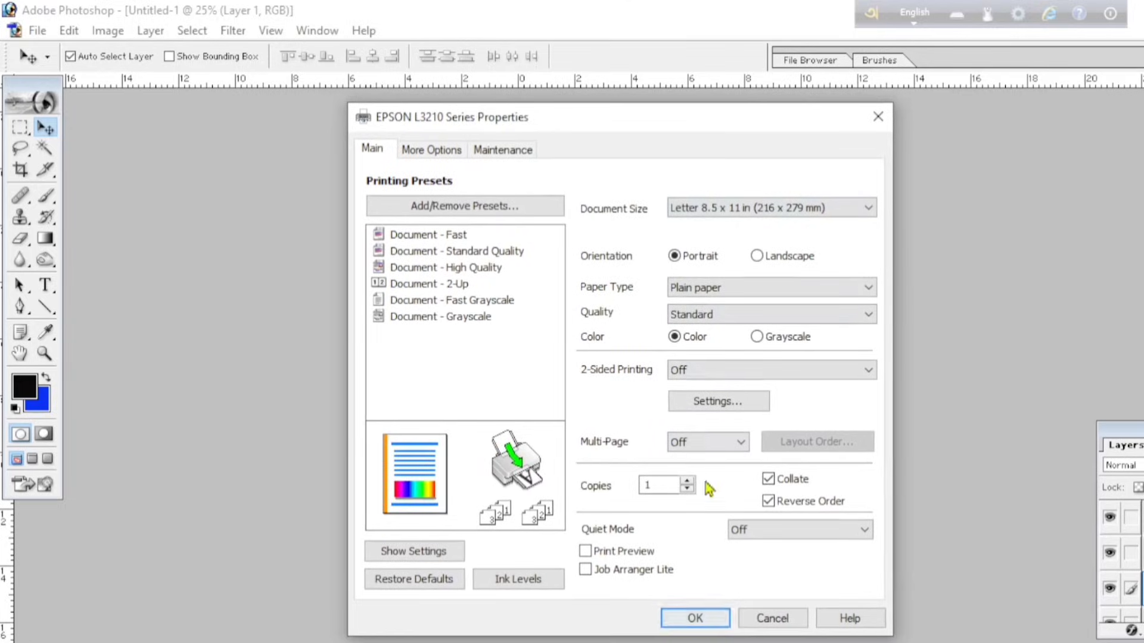
pyautogui.click(704, 289)
pyautogui.click(721, 389)
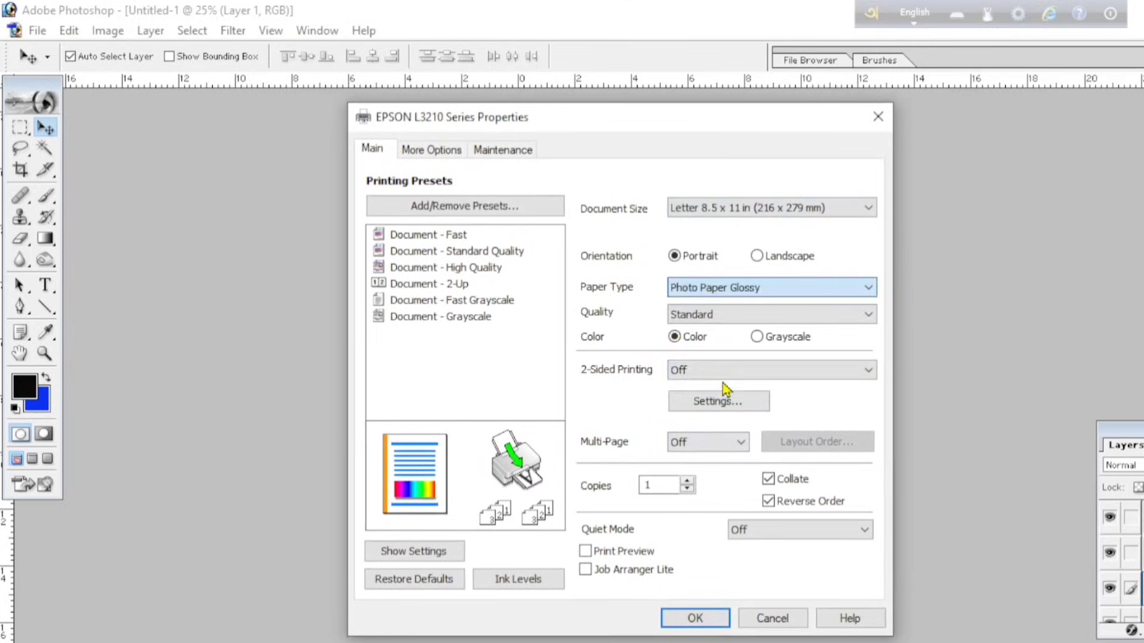
pyautogui.click(712, 315)
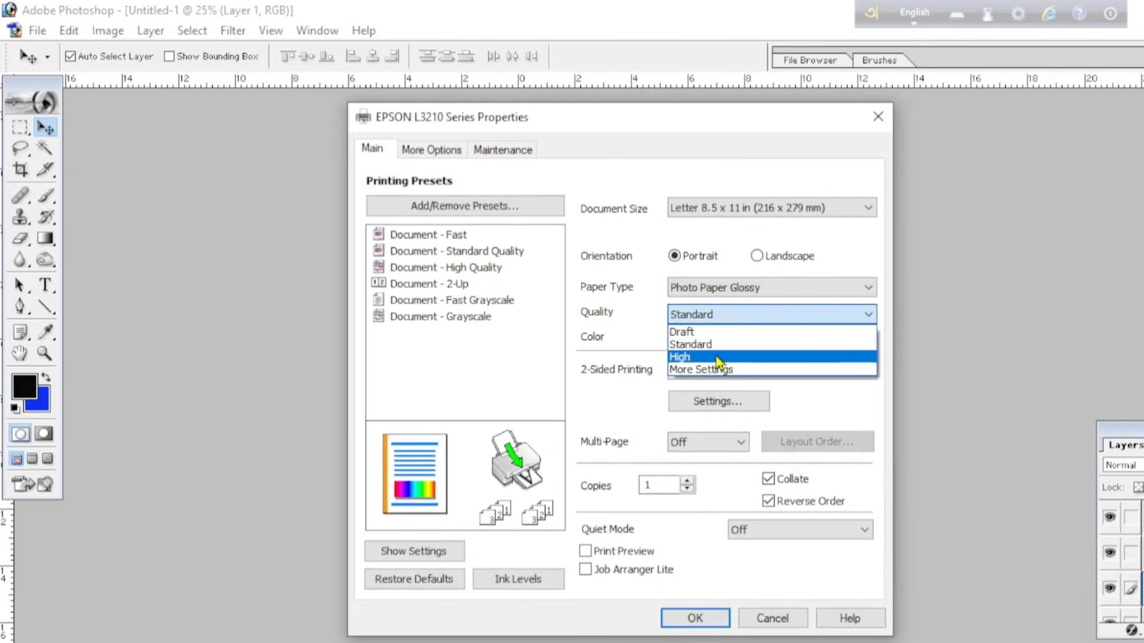
pyautogui.click(716, 356)
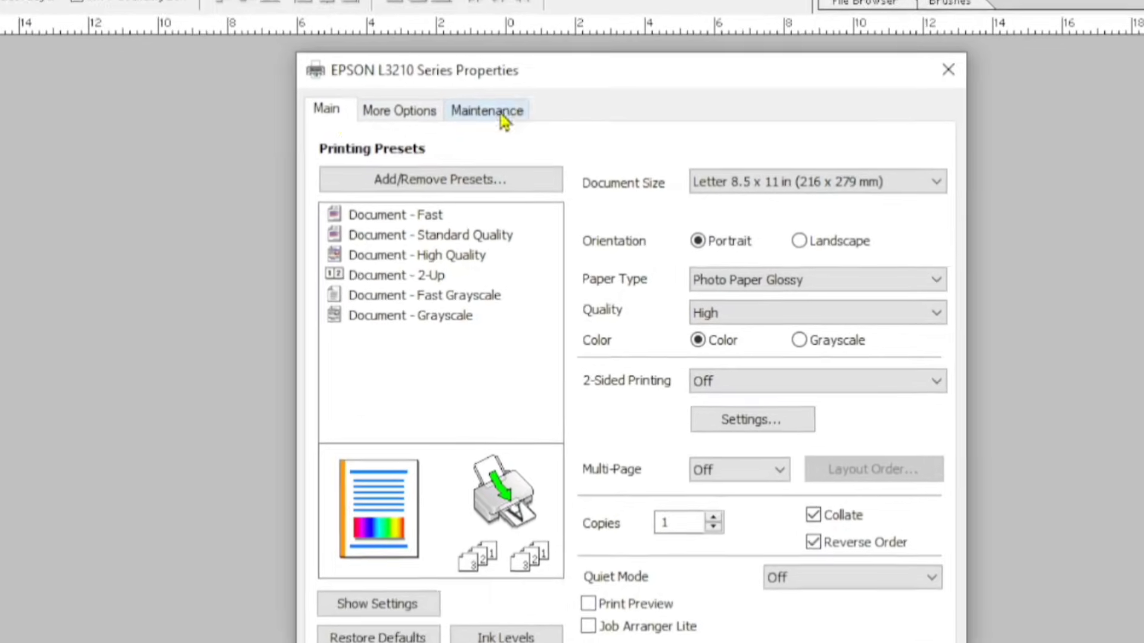
# Try to run a print head nozzle check from the printer's maintenance tools, and close the print dialogs.
pyautogui.click(496, 117)
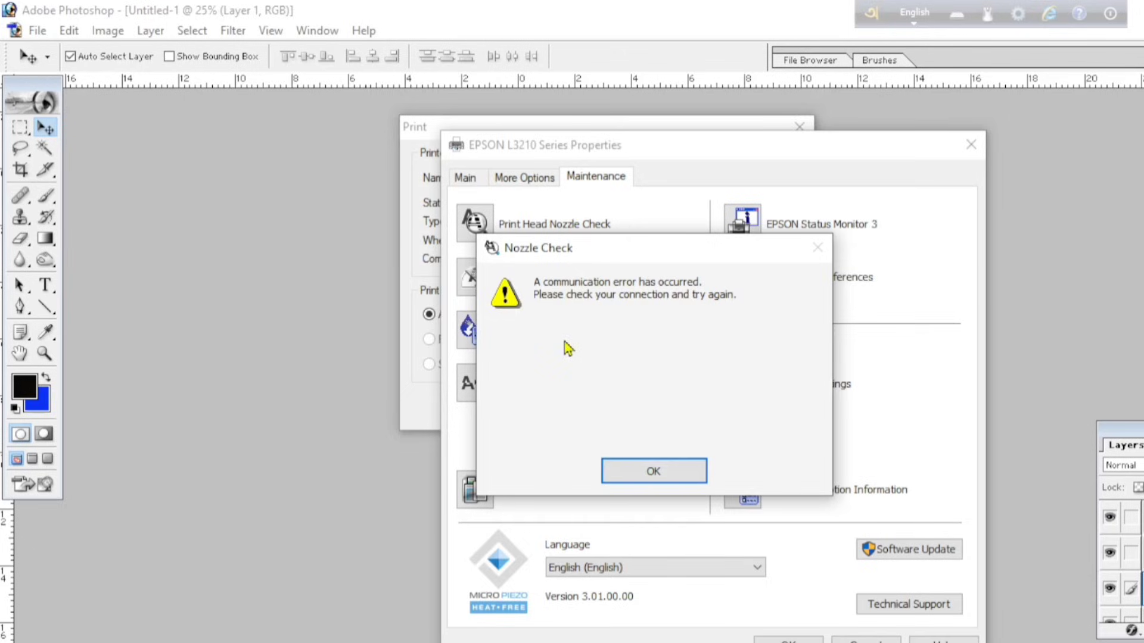
pyautogui.click(639, 479)
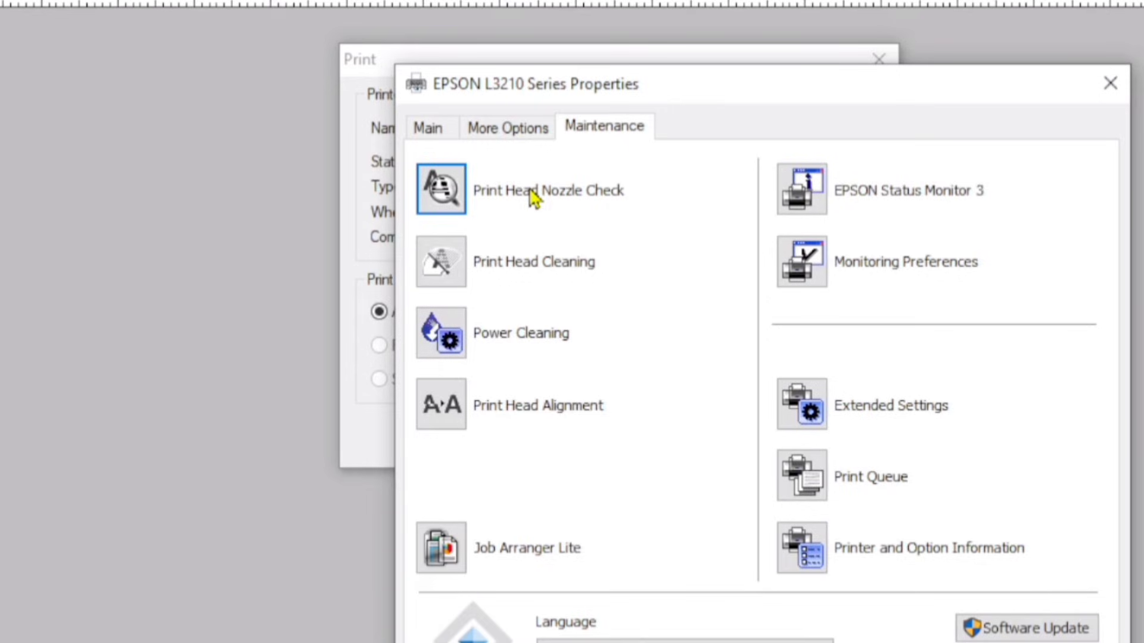
pyautogui.click(1110, 83)
pyautogui.click(880, 60)
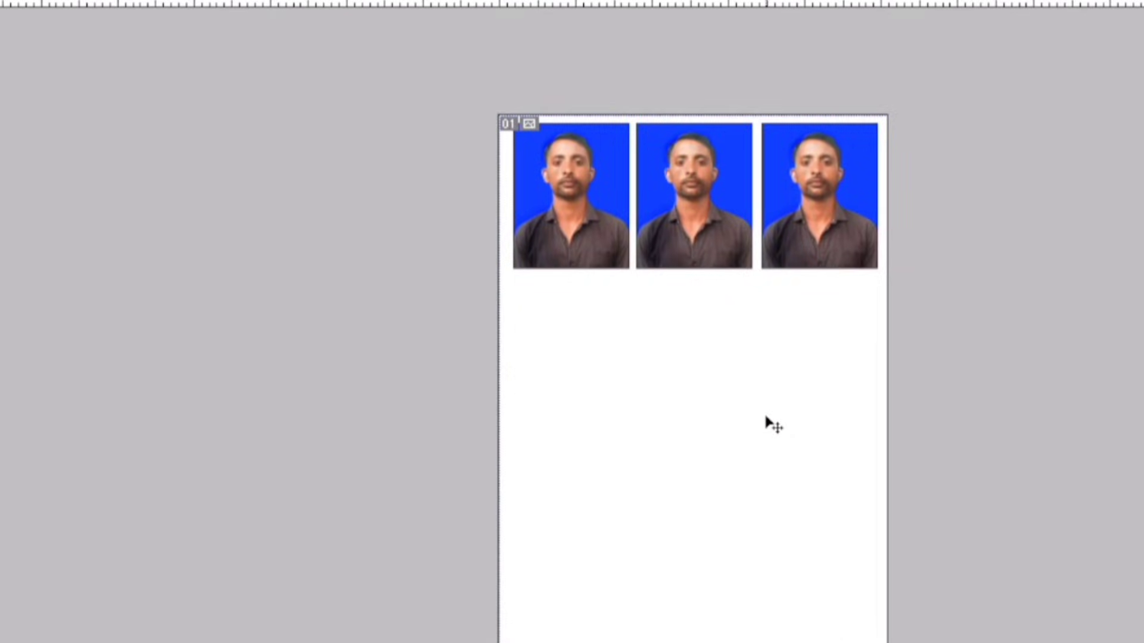
pyautogui.hotkey('ctrl', '-')
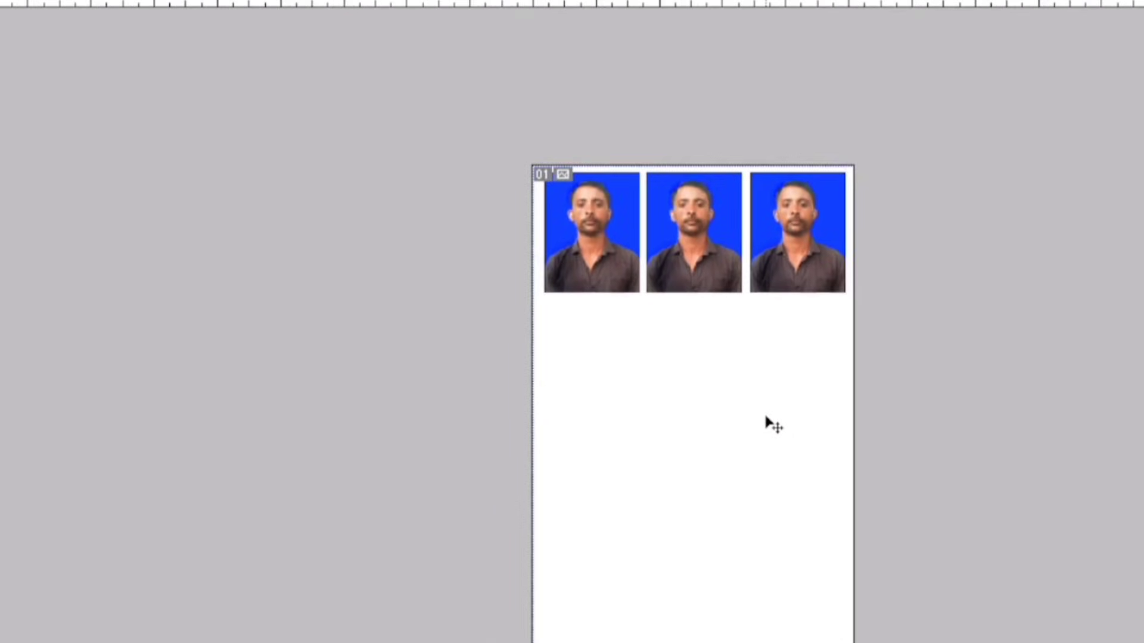
pyautogui.hotkey('ctrl', '+')
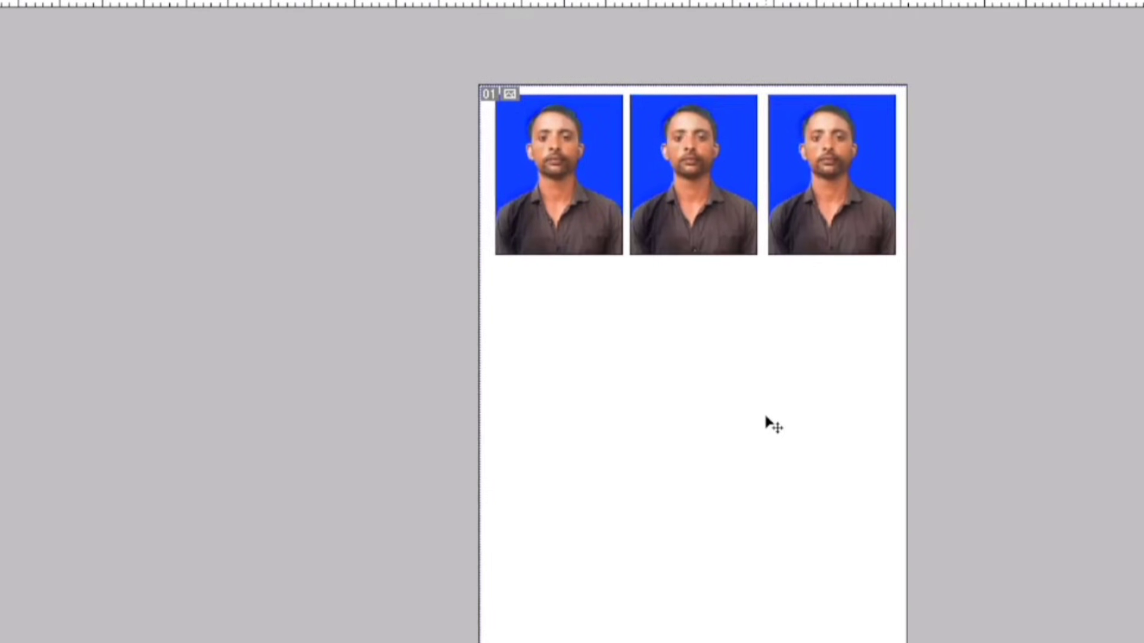